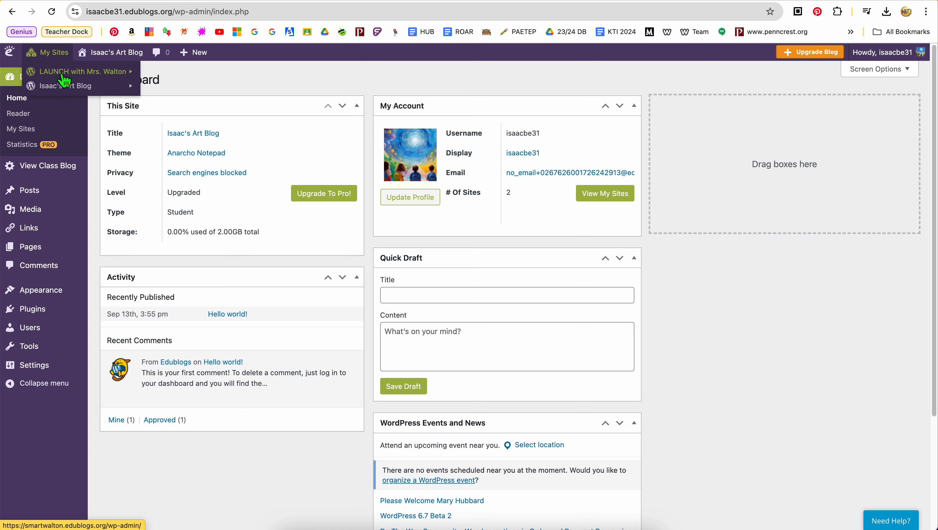
Step: Open the class blog's dashboard, try to open the settings behind its site title, and return to the dashboard
mouse_move(70, 89)
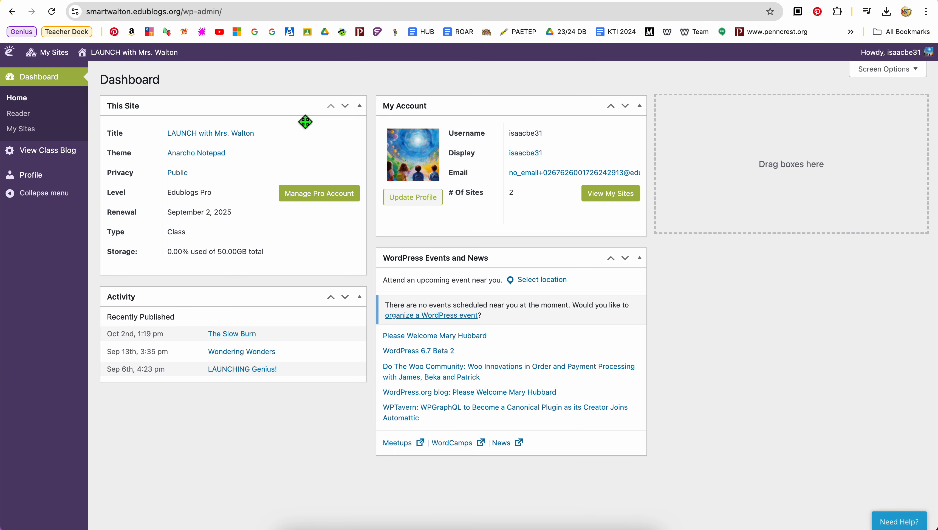
click(238, 143)
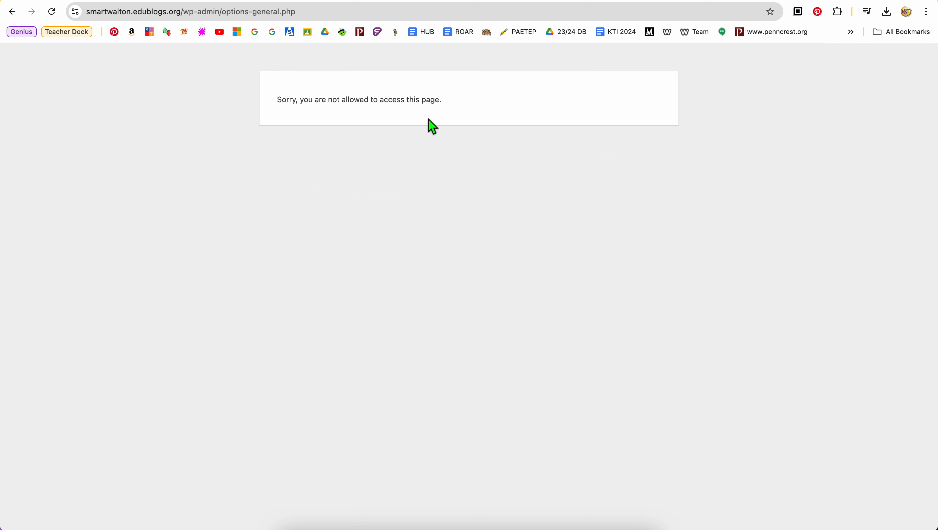
click(12, 11)
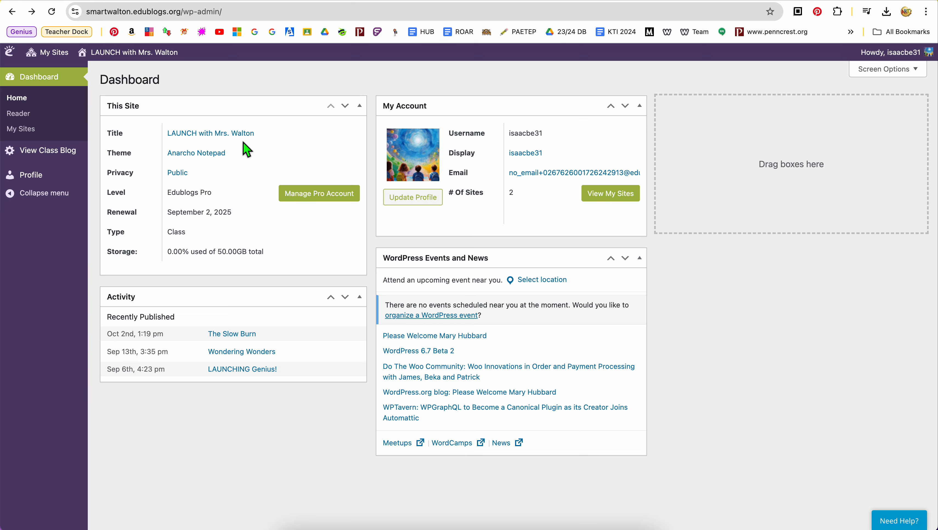
Step: Switch to the student art blog's dashboard and view the blog's published front page through to the footer
mouse_move(65, 60)
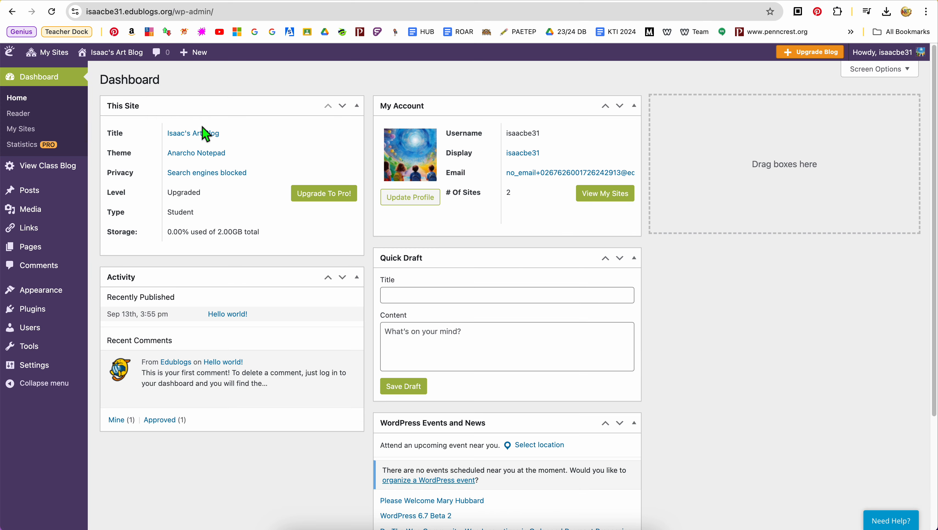
click(208, 138)
mouse_move(123, 53)
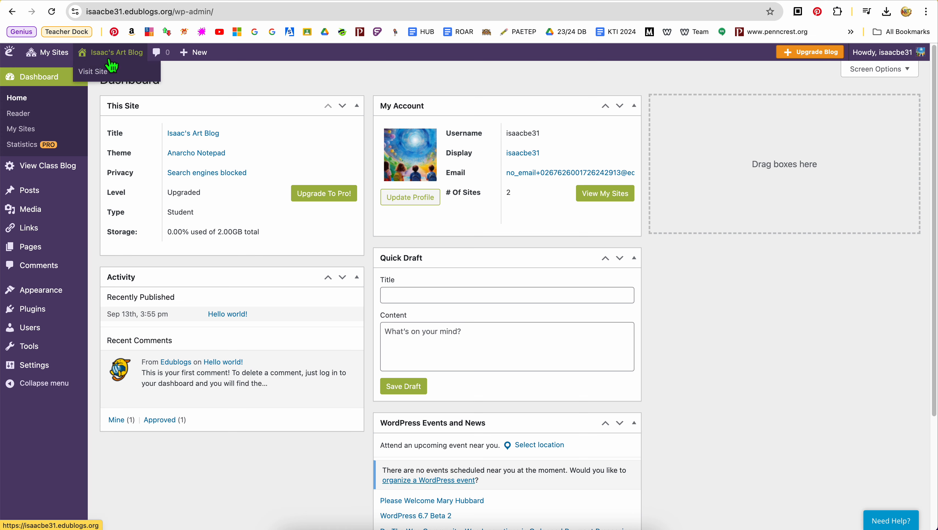
mouse_move(103, 66)
scroll(296, 265, down, 7)
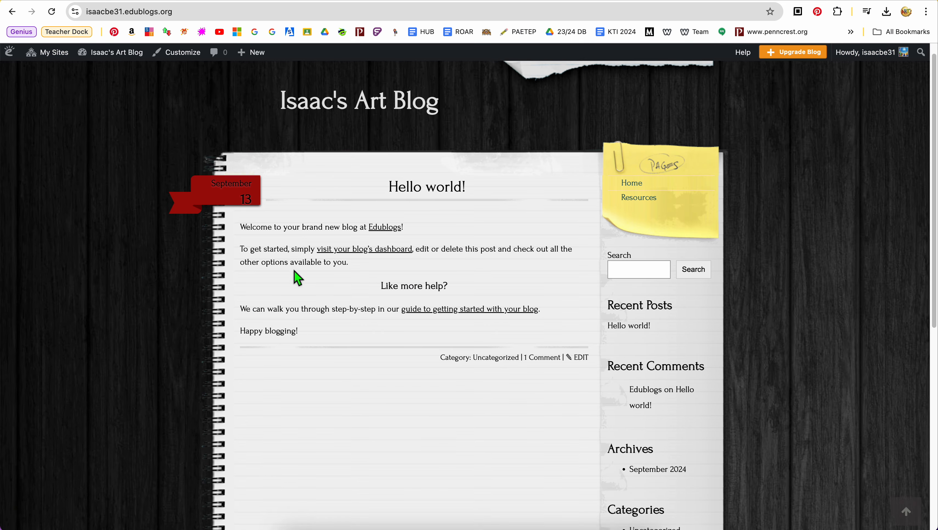
scroll(294, 271, down, 3)
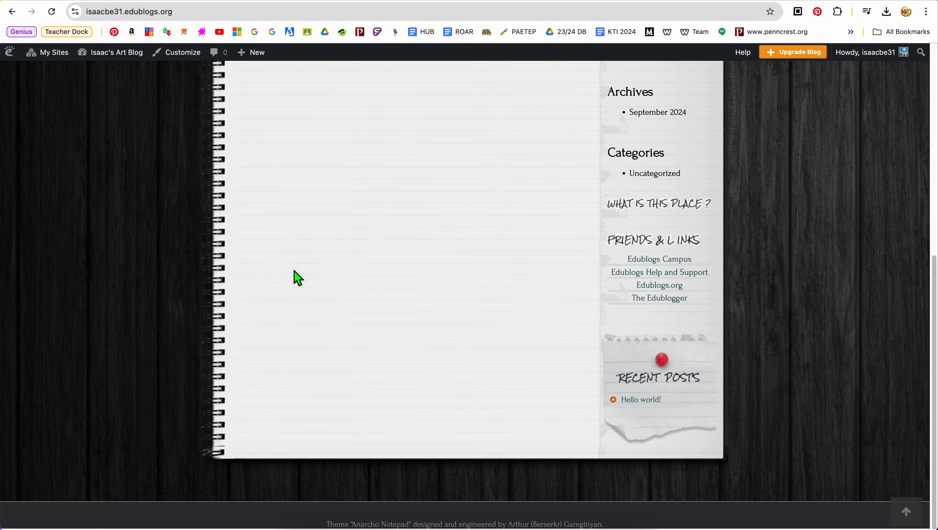
scroll(294, 271, up, 10)
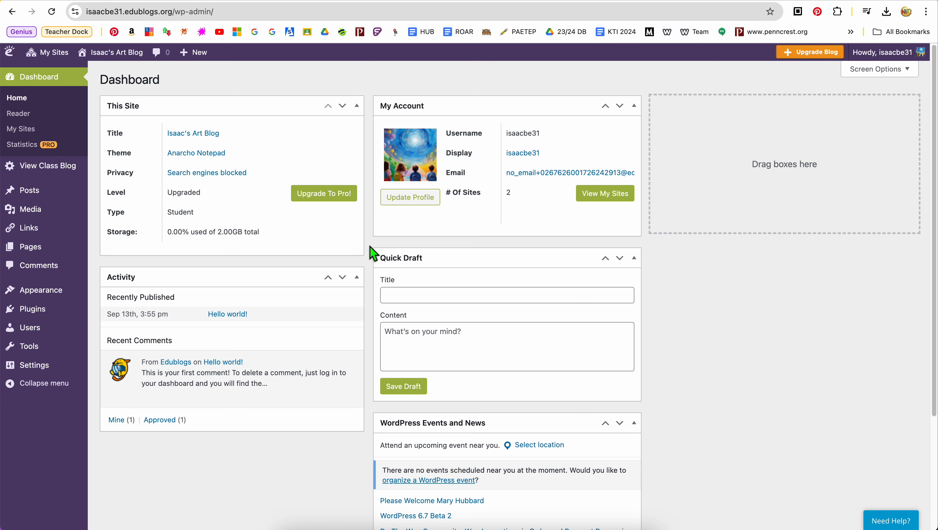
Step: Open the Reader of the student art blog and look through the My Class feed posts
click(37, 119)
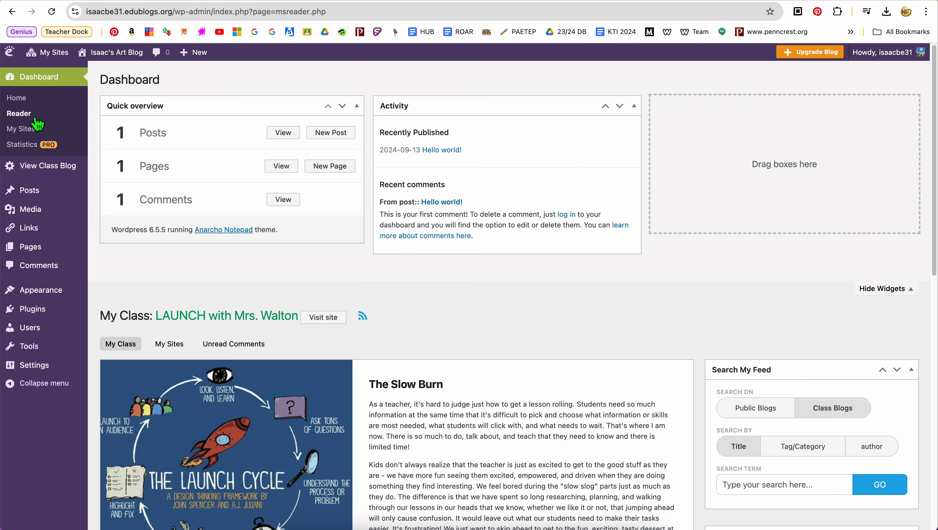
scroll(391, 293, down, 1)
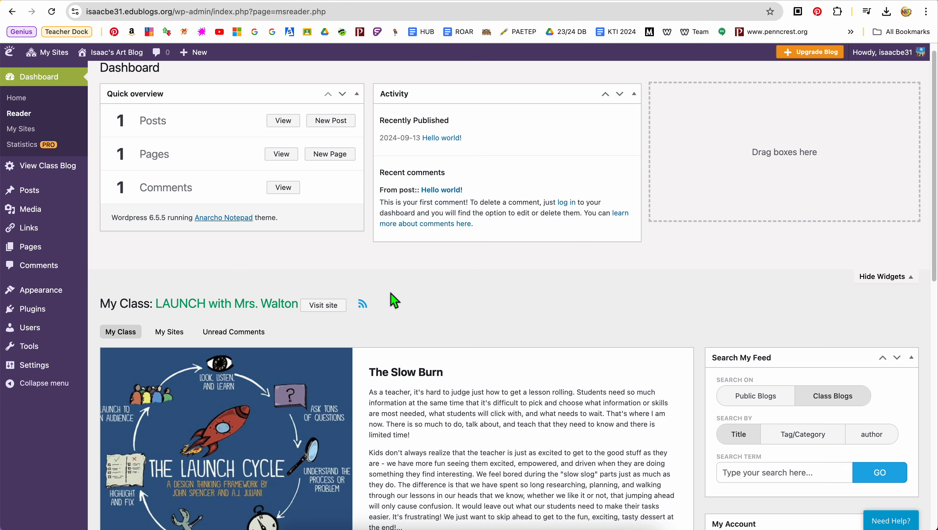
scroll(390, 293, down, 5)
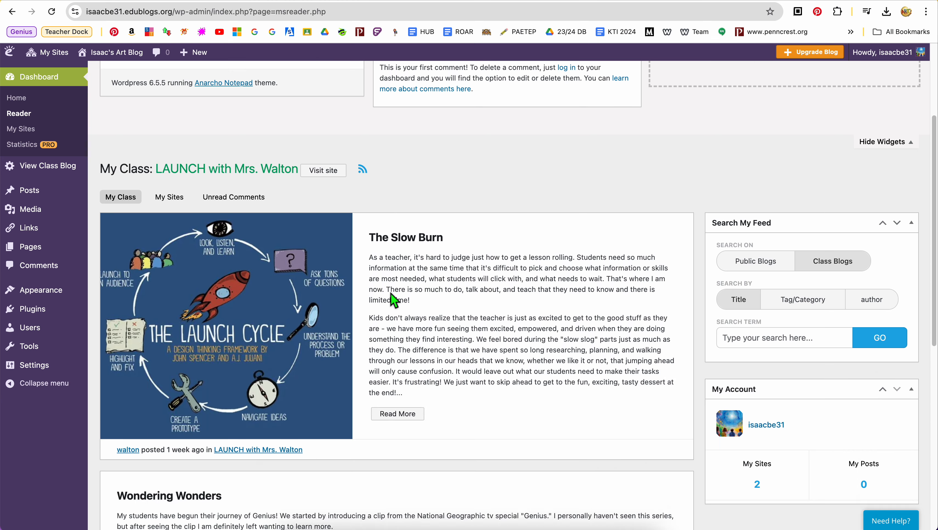
scroll(390, 294, down, 4)
scroll(389, 296, up, 4)
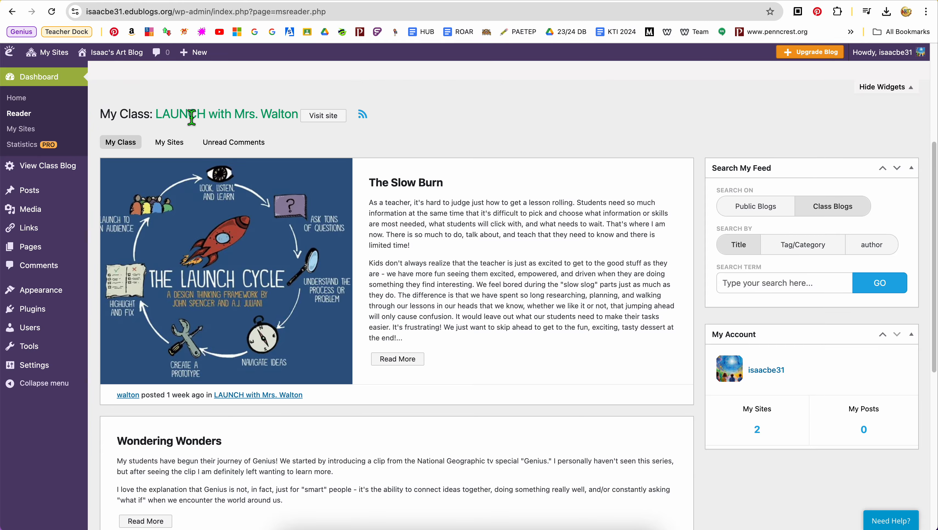
Step: Show the My Sites feed in the Reader and look through its posts to the end
click(169, 142)
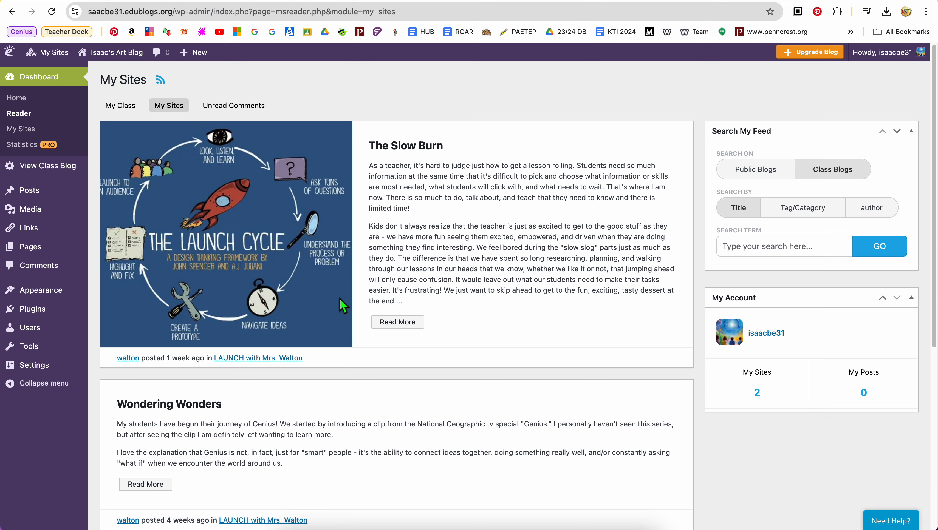
scroll(386, 267, down, 1)
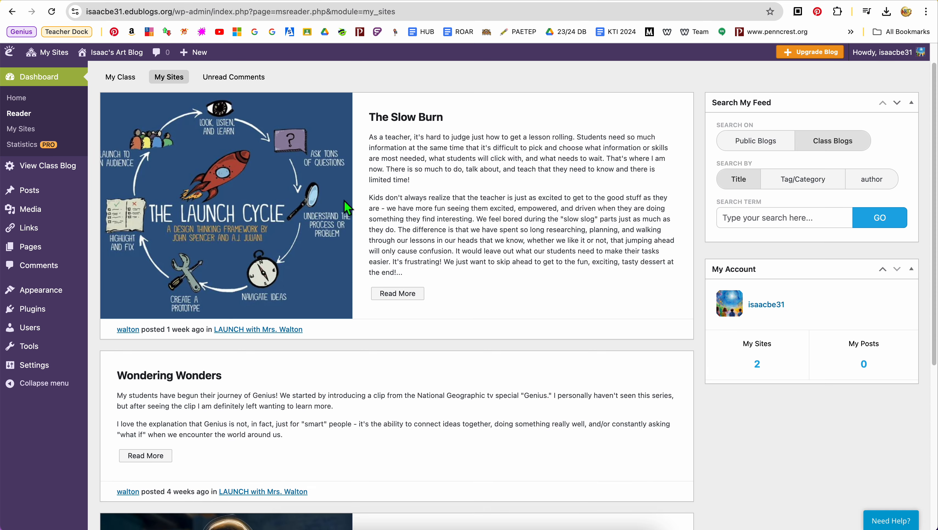
scroll(367, 391, down, 5)
scroll(364, 389, down, 5)
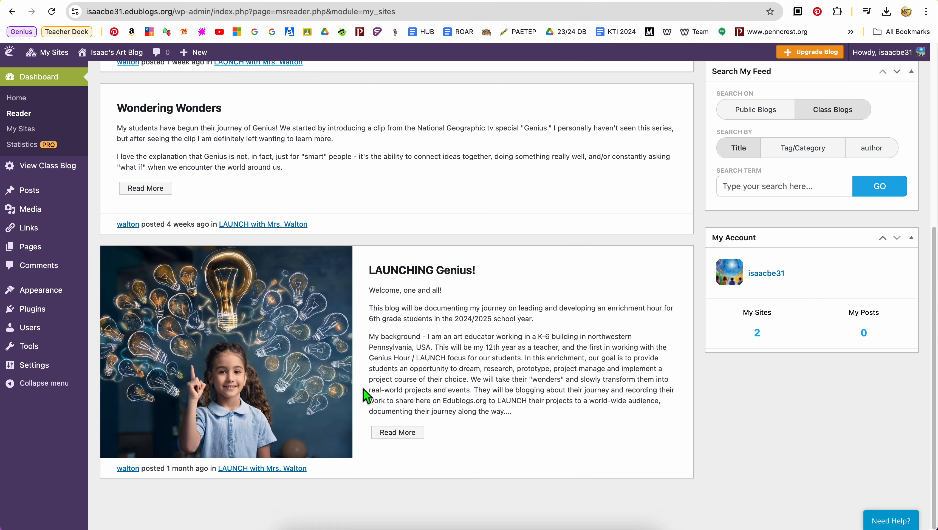
scroll(363, 389, up, 10)
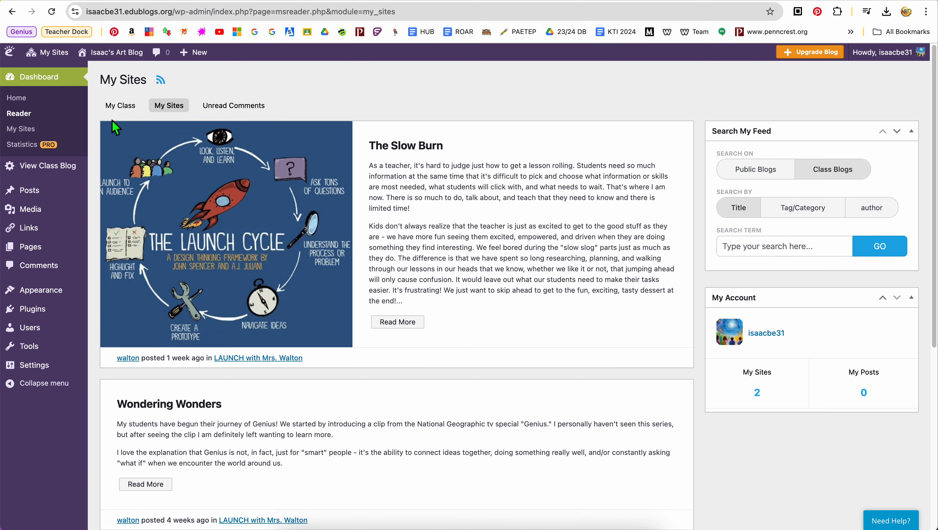
Step: Switch the Reader back to the My Class feed and review the teacher's posts
click(123, 108)
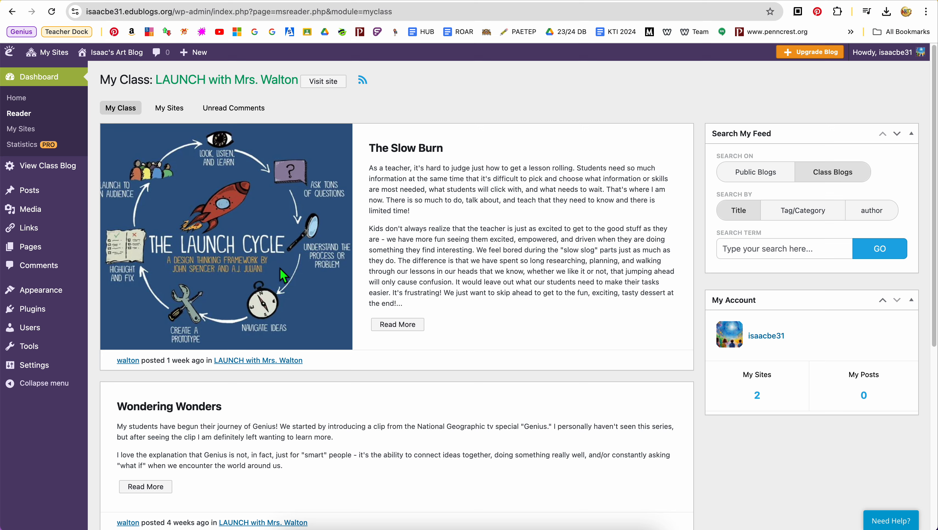
scroll(278, 273, down, 8)
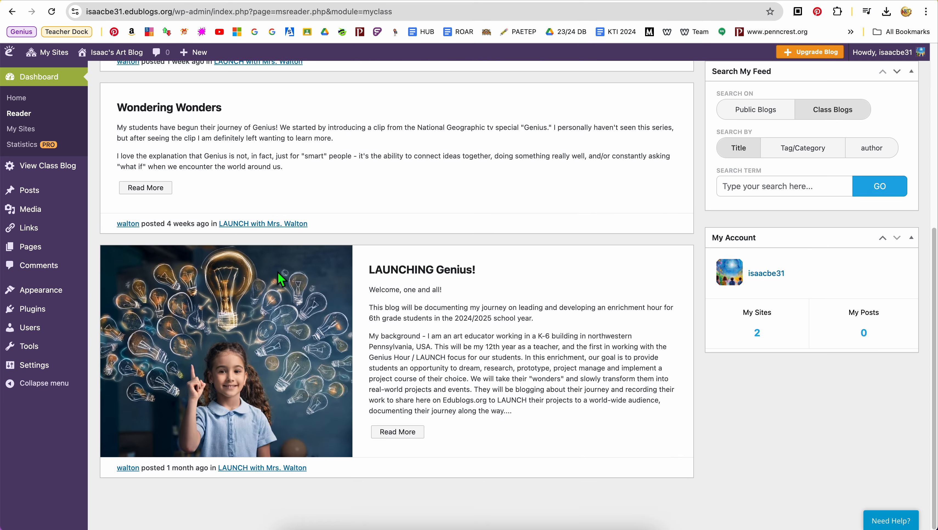
scroll(278, 275, up, 8)
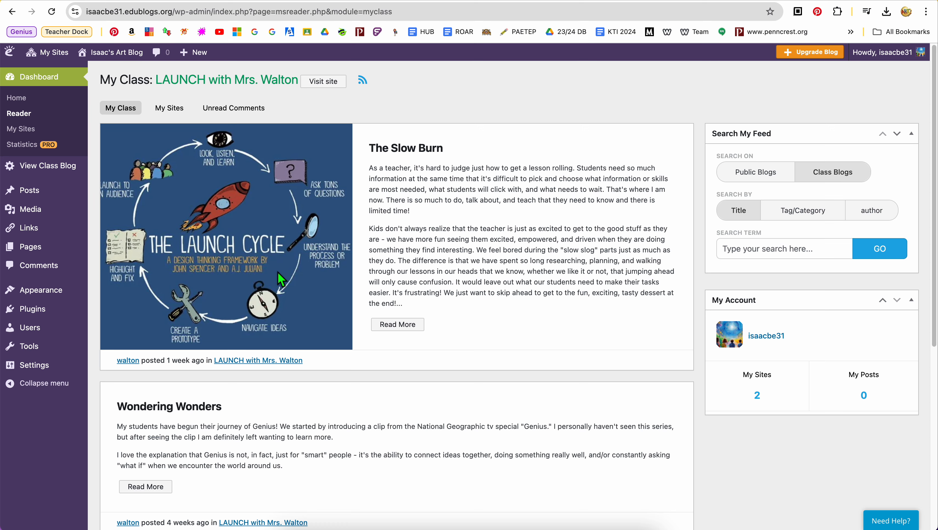
scroll(359, 405, down, 6)
scroll(356, 397, up, 6)
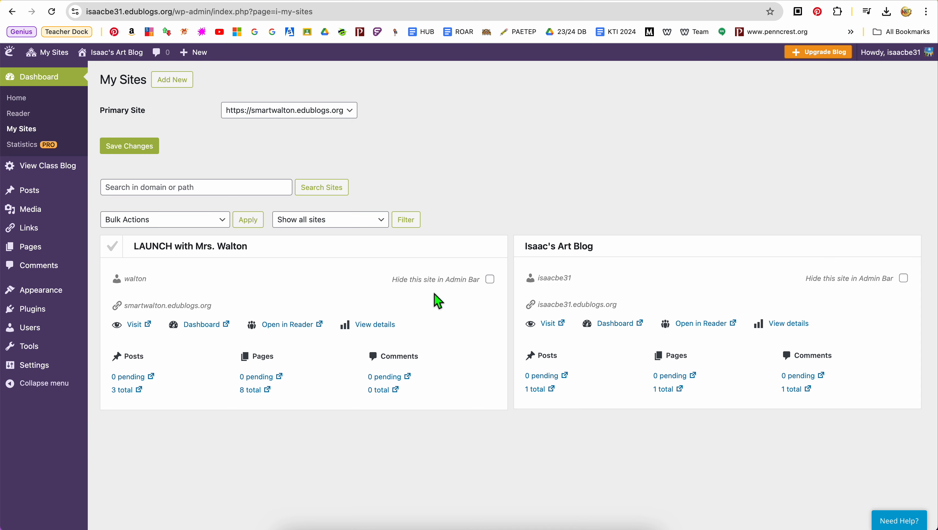
Step: Open the class blog's public site and look through its posts and Class Blogs list down to the oldest entry
mouse_move(56, 54)
mouse_move(71, 93)
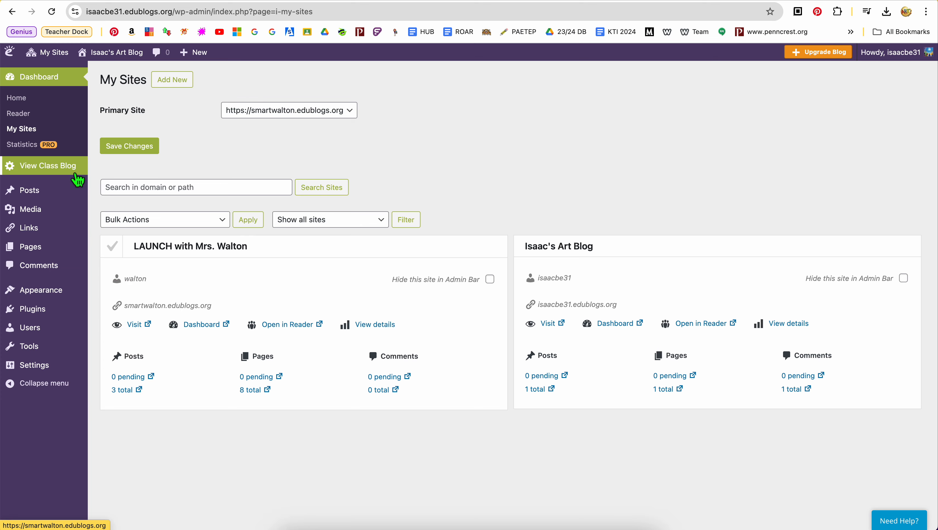
click(76, 174)
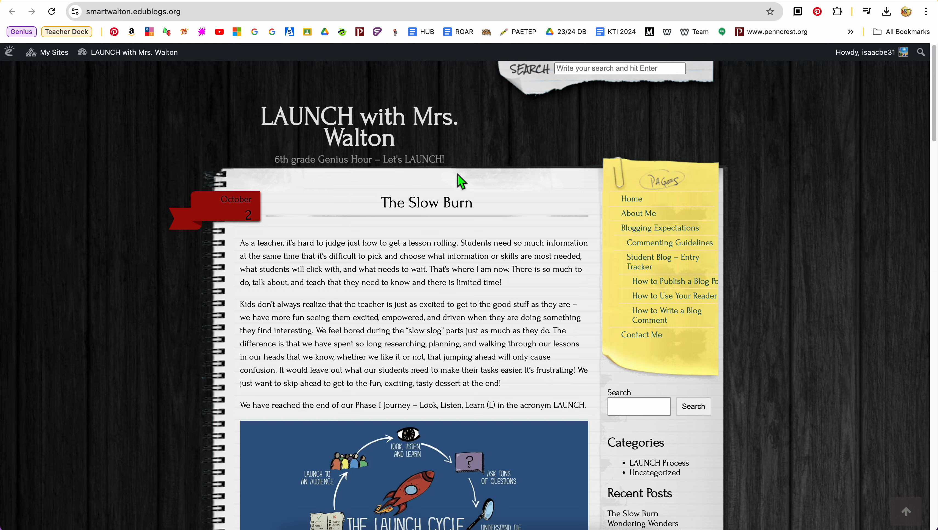
scroll(439, 237, down, 3)
scroll(439, 238, down, 10)
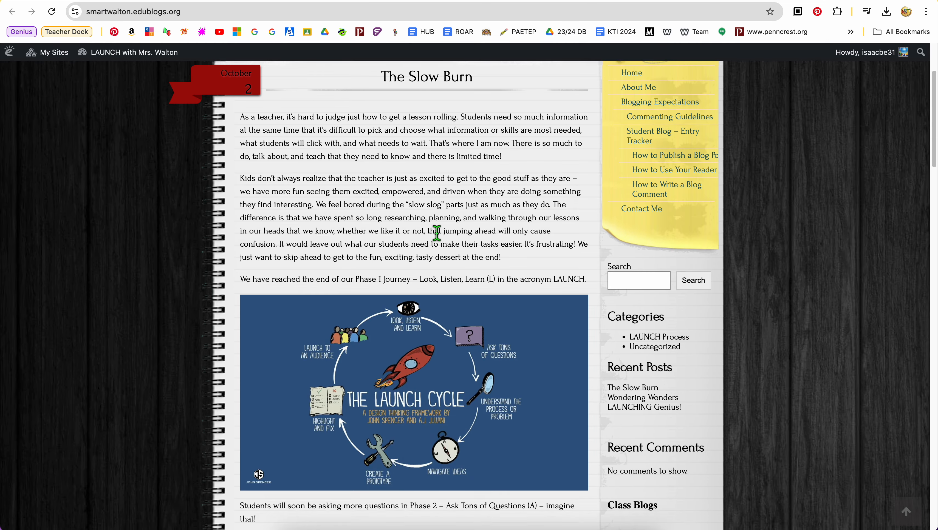
scroll(441, 237, down, 12)
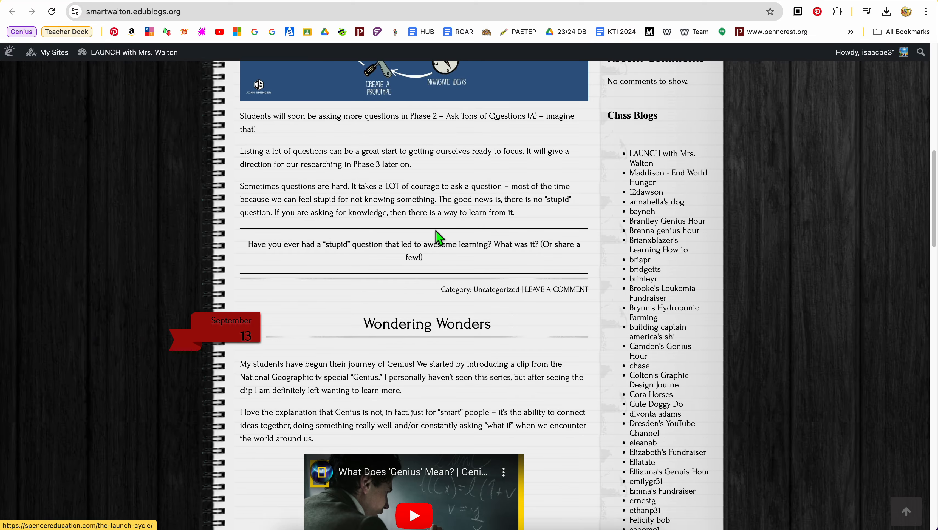
scroll(436, 231, down, 15)
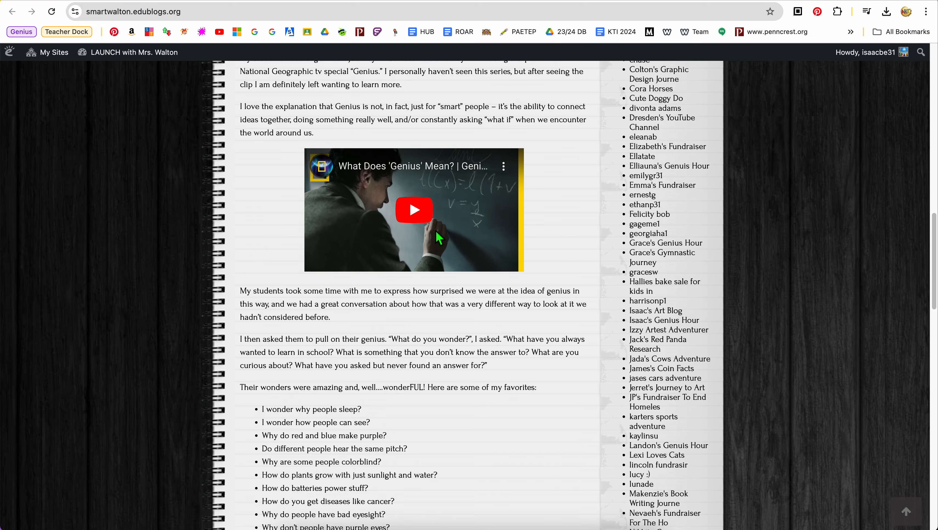
scroll(436, 231, down, 16)
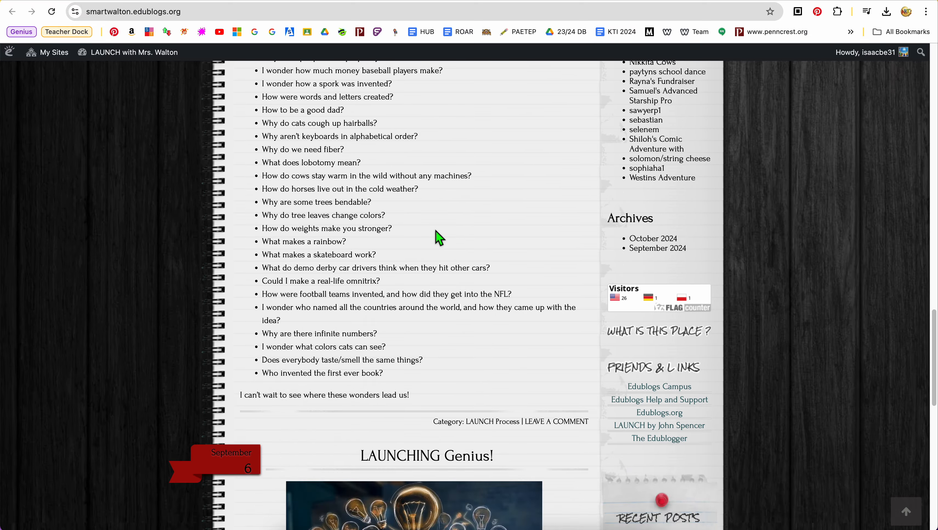
scroll(436, 232, down, 9)
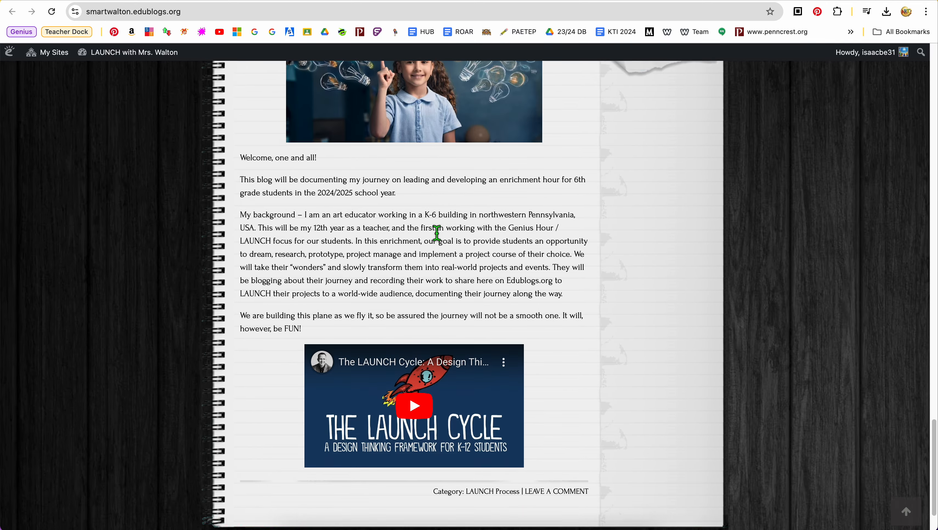
Step: Examine the date ribbons and order of the class blog posts, from LAUNCHING Genius! back up to The Slow Burn
scroll(436, 233, up, 13)
scroll(436, 233, up, 4)
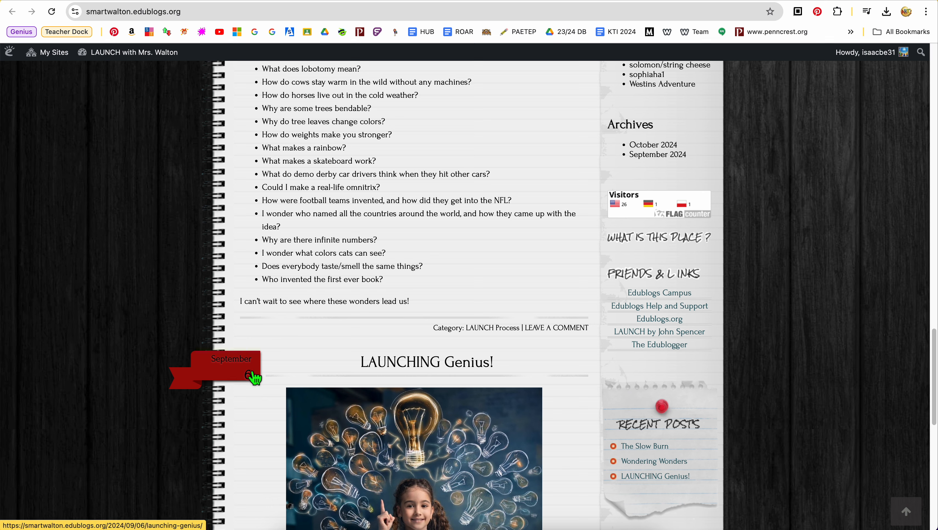
scroll(254, 379, up, 2)
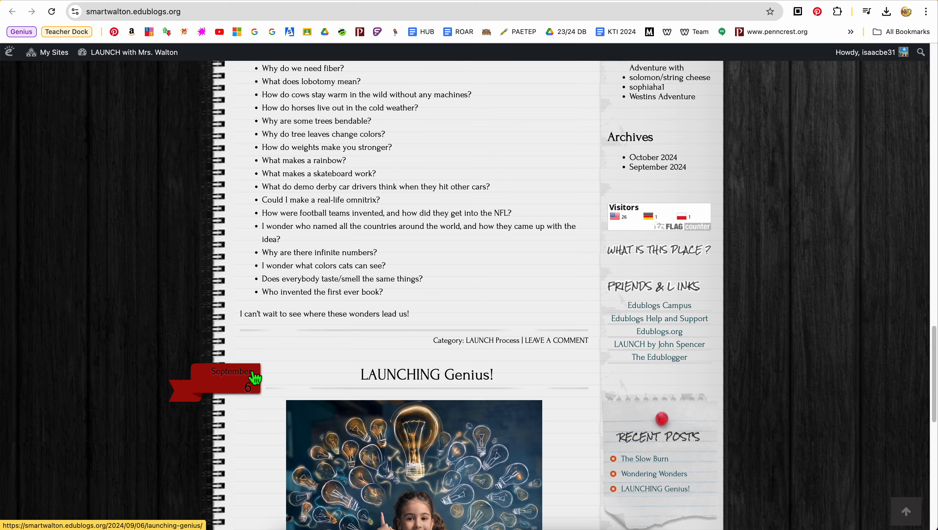
scroll(254, 379, down, 3)
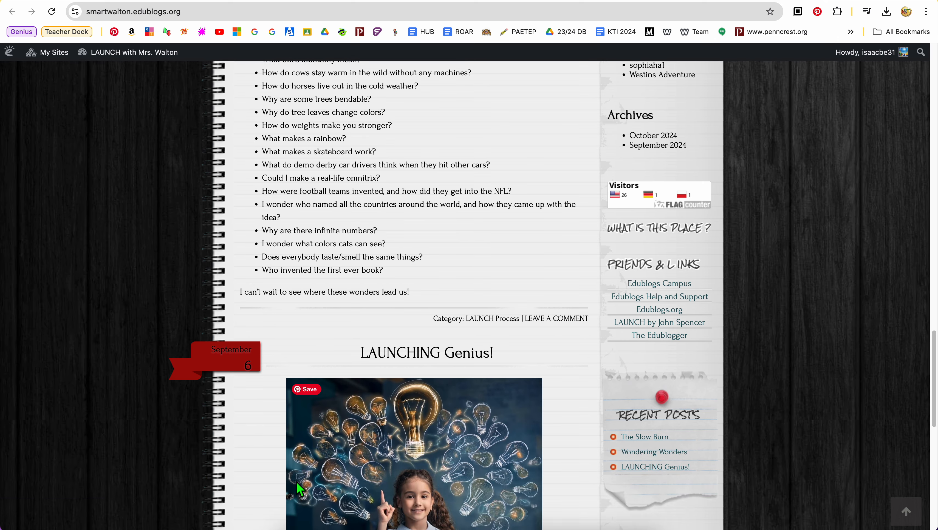
scroll(299, 483, up, 10)
scroll(377, 308, up, 20)
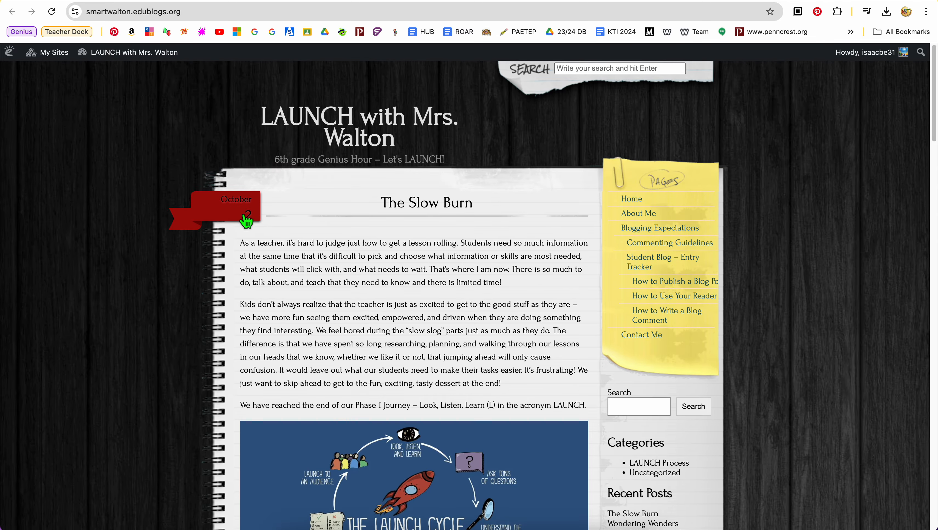
scroll(221, 275, down, 9)
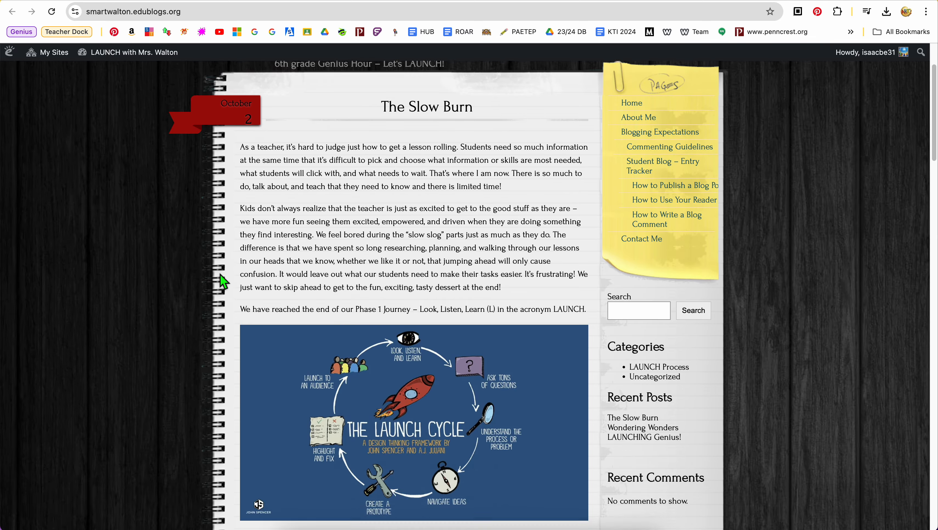
scroll(221, 275, up, 6)
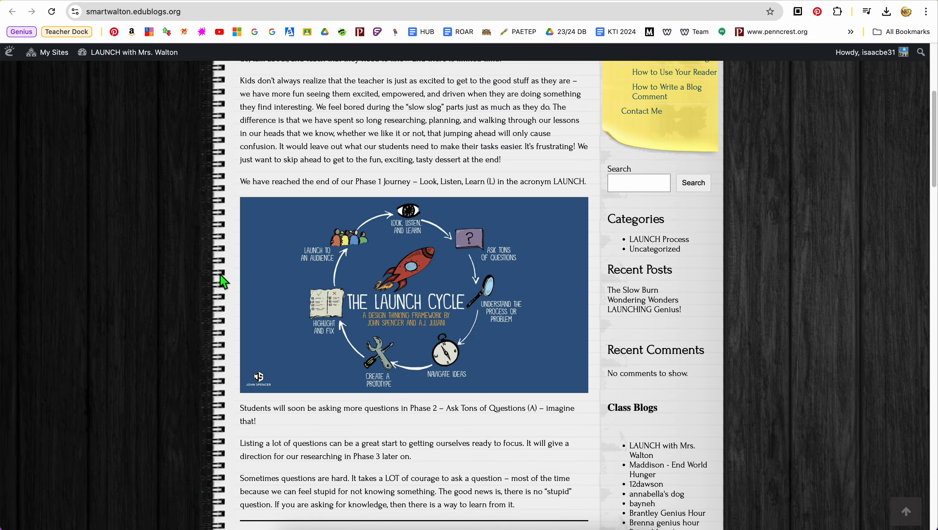
scroll(667, 98, up, 2)
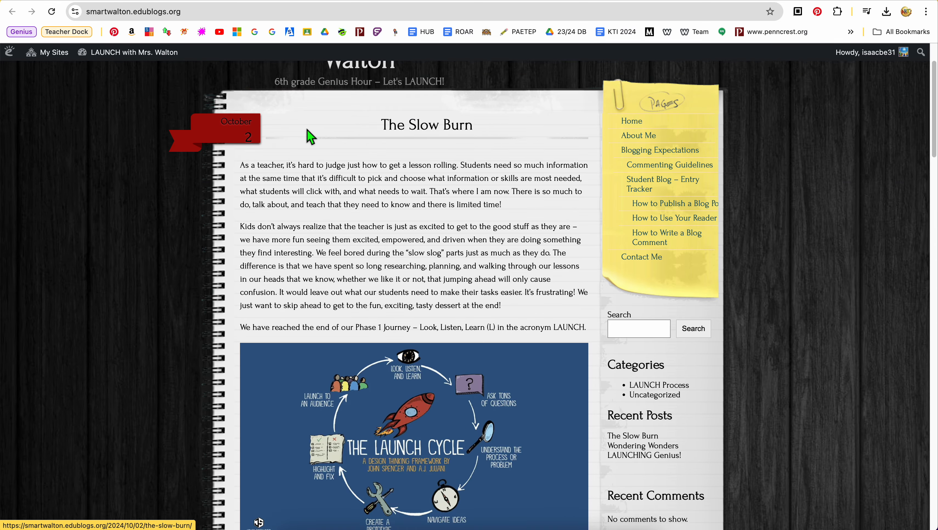
Step: Return to the student art blog's dashboard from the class blog
mouse_move(54, 55)
mouse_move(73, 87)
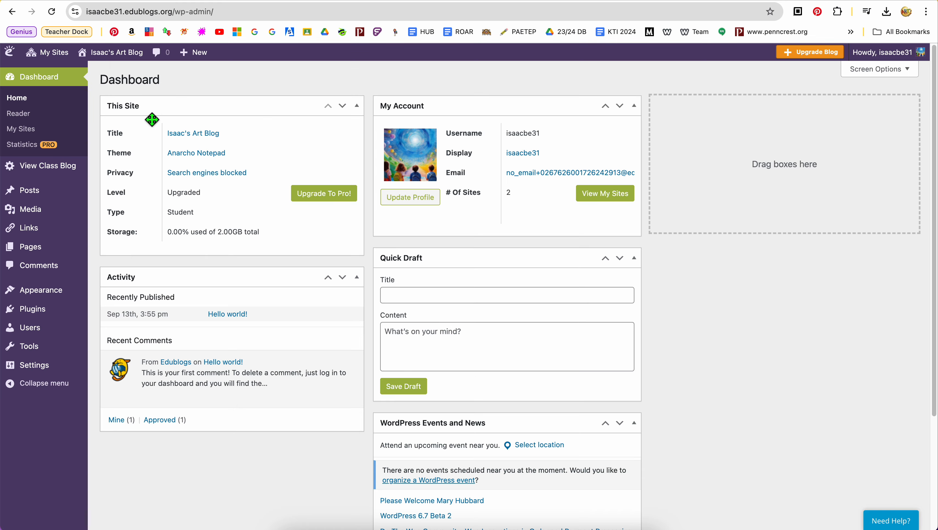
Step: Open the Hello world! post from the art blog's list of all posts, then return to the list
mouse_move(41, 197)
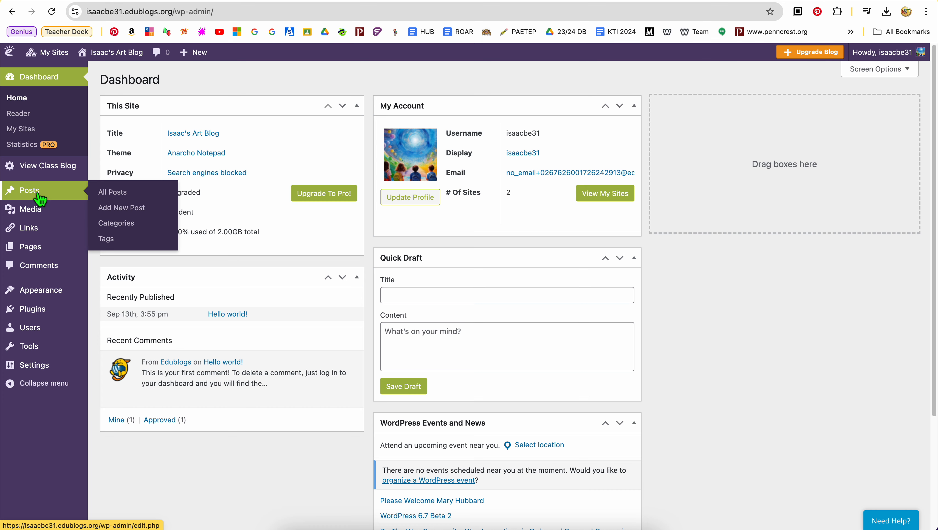
click(120, 203)
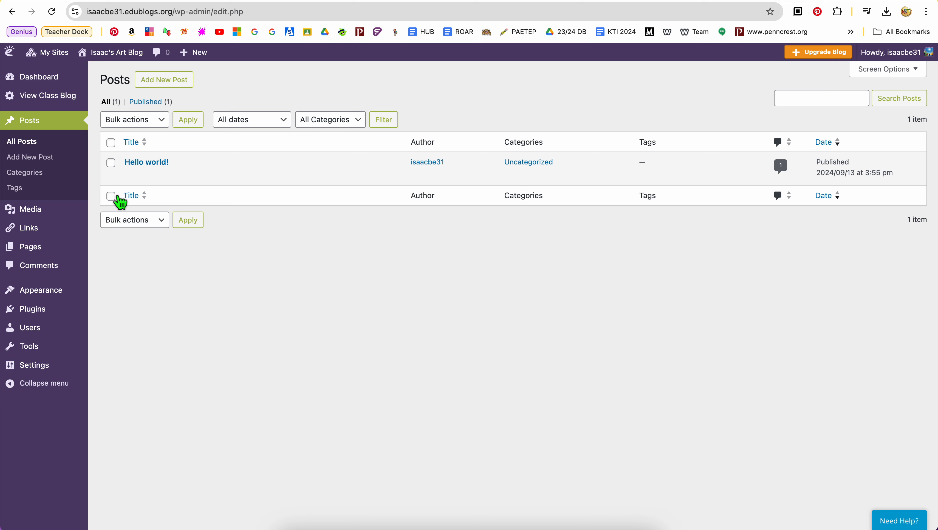
mouse_move(300, 173)
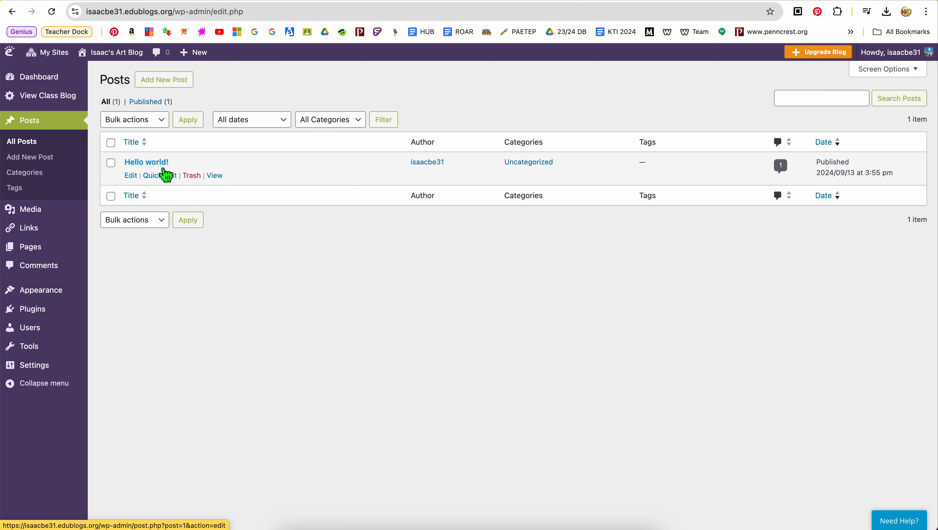
click(149, 164)
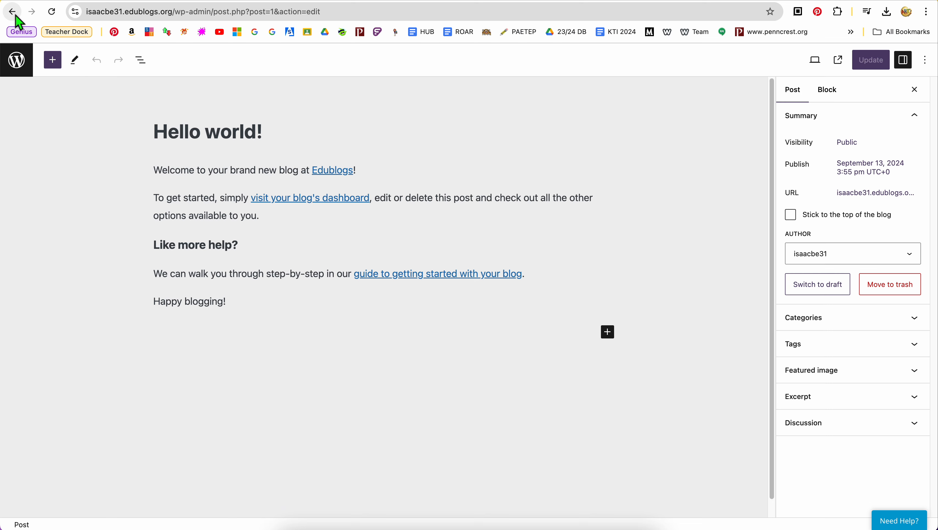
click(25, 64)
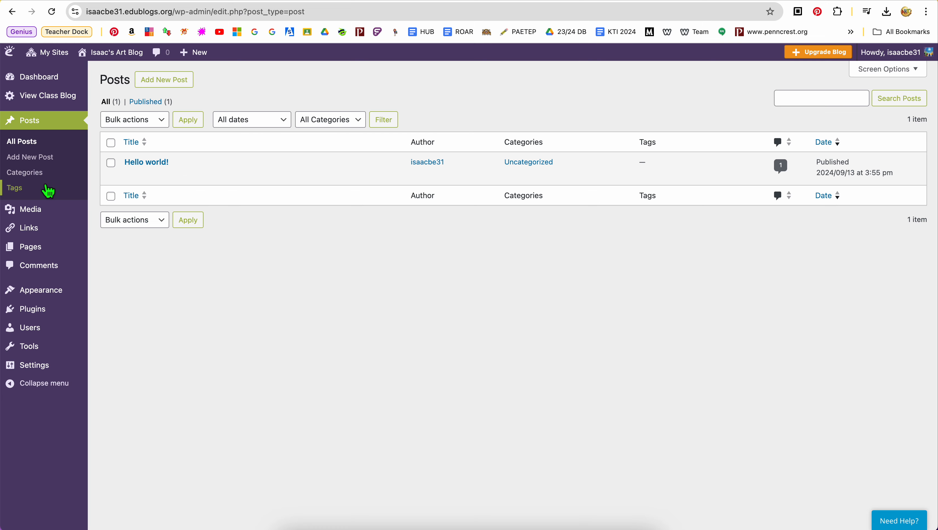
Step: Look at the blog's post tags page and its media library, including the page for uploading new media
click(24, 195)
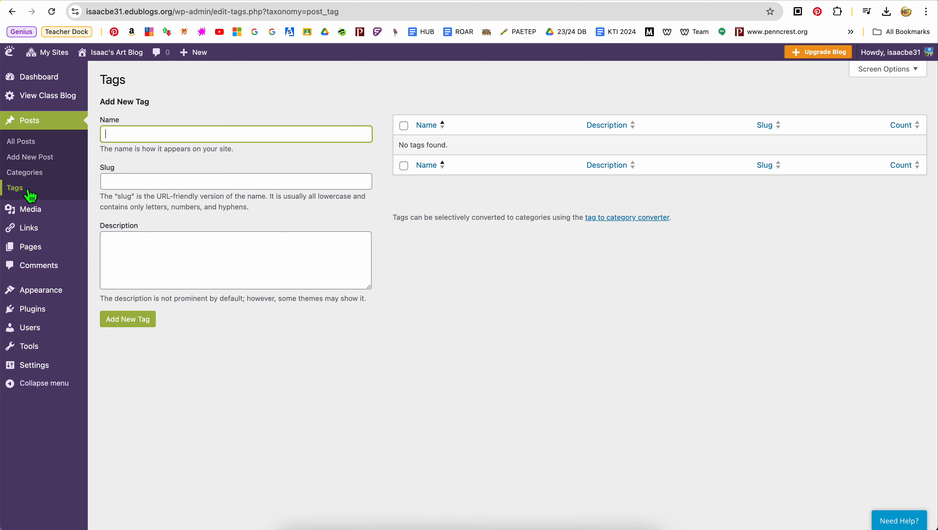
click(41, 214)
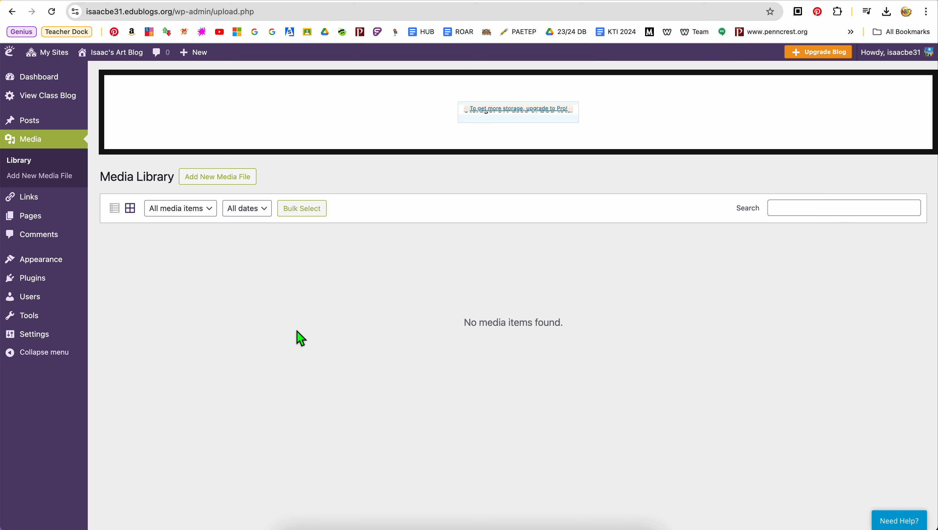
click(46, 187)
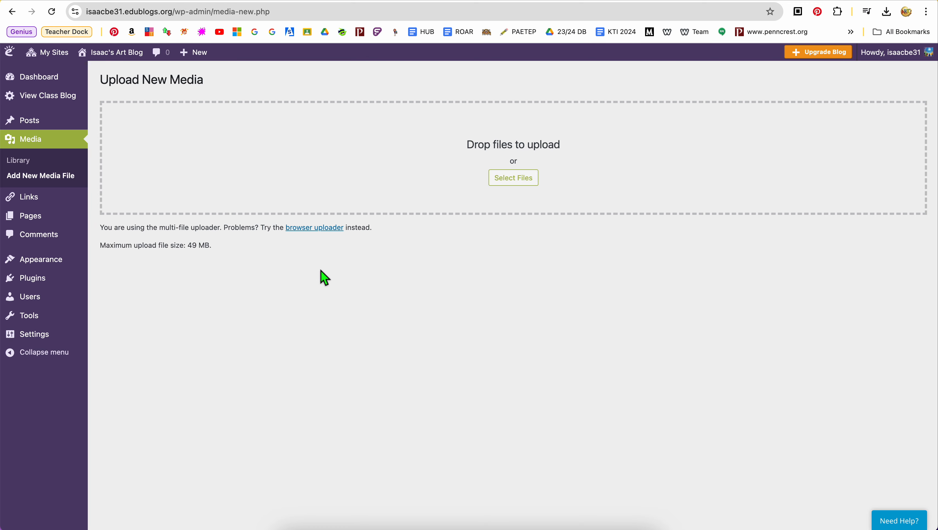
Step: Open the blog's list of all links and review its entries
mouse_move(46, 206)
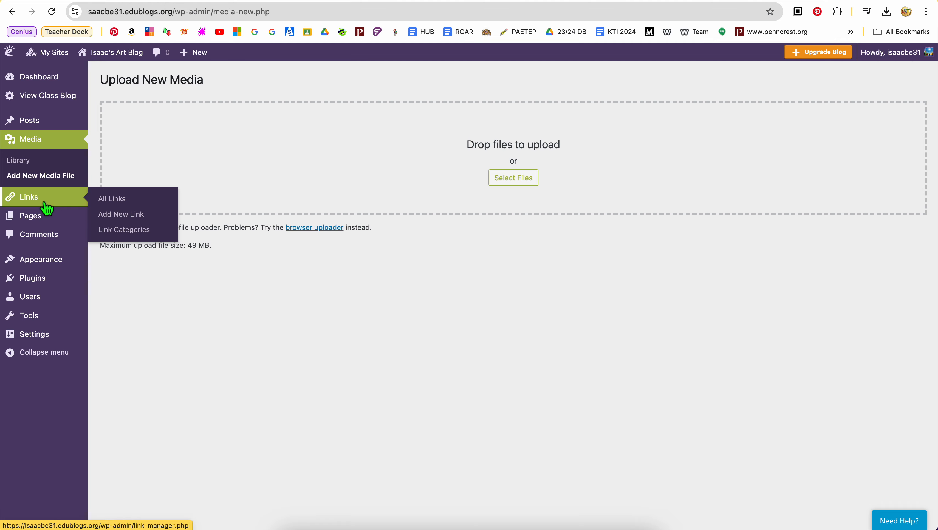
click(46, 206)
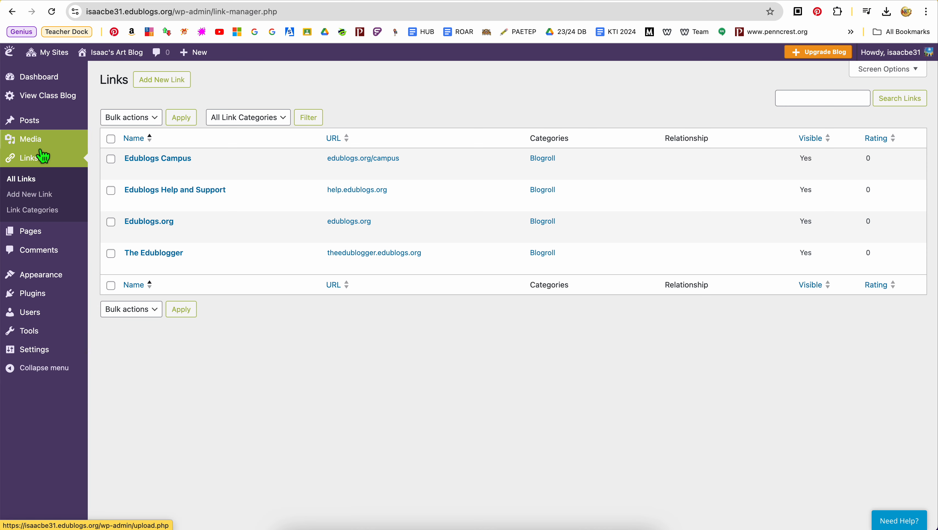
mouse_move(42, 147)
mouse_move(56, 234)
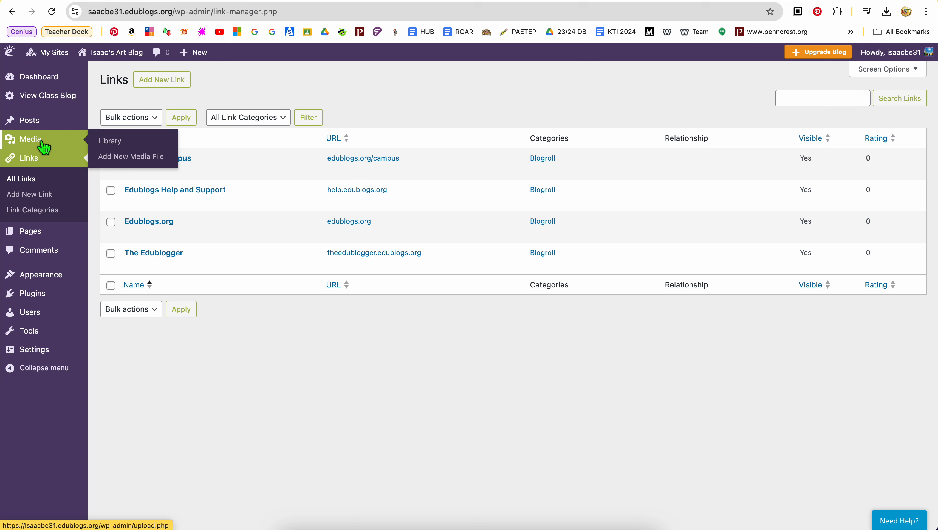
Step: Move the Resources page from the blog's page list to the trash
click(52, 240)
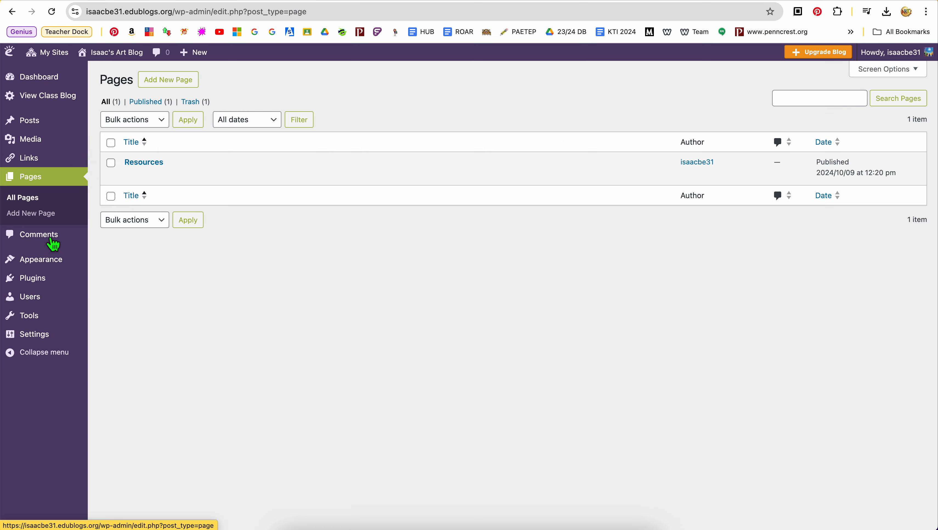
mouse_move(206, 182)
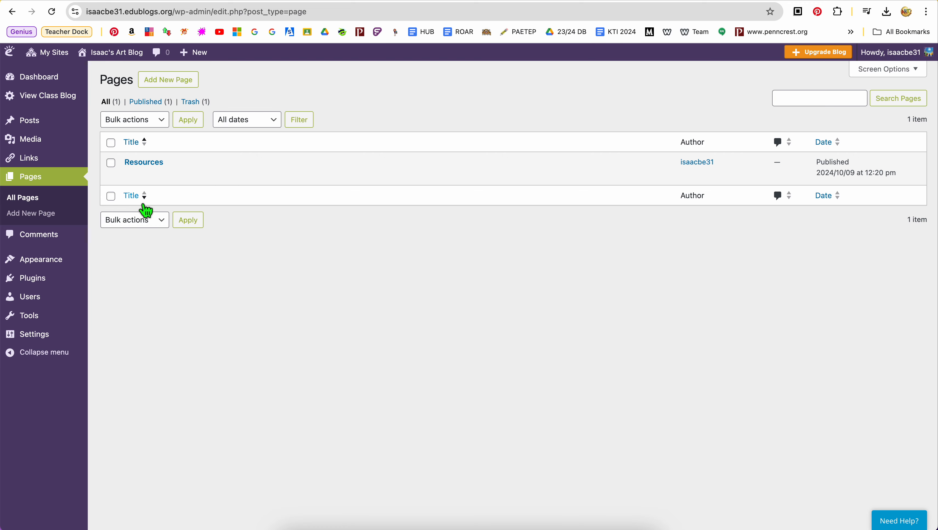
mouse_move(184, 167)
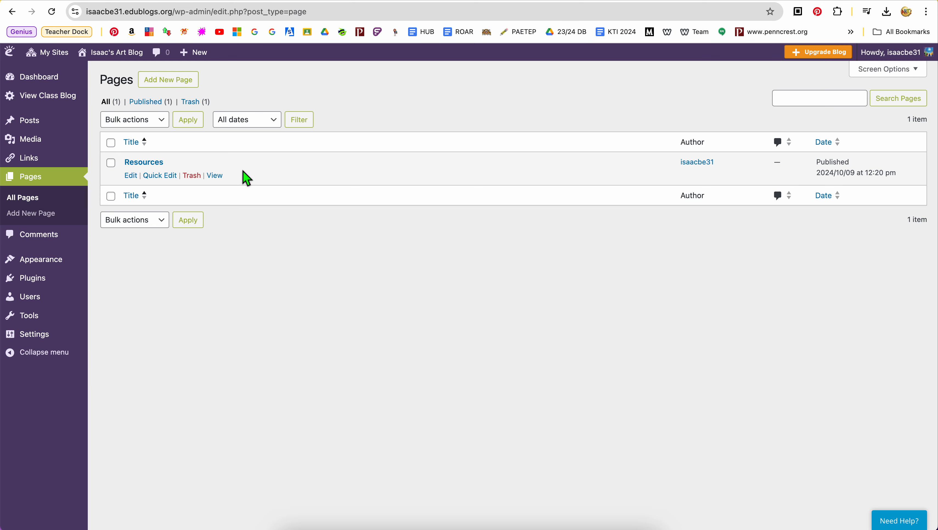
click(194, 178)
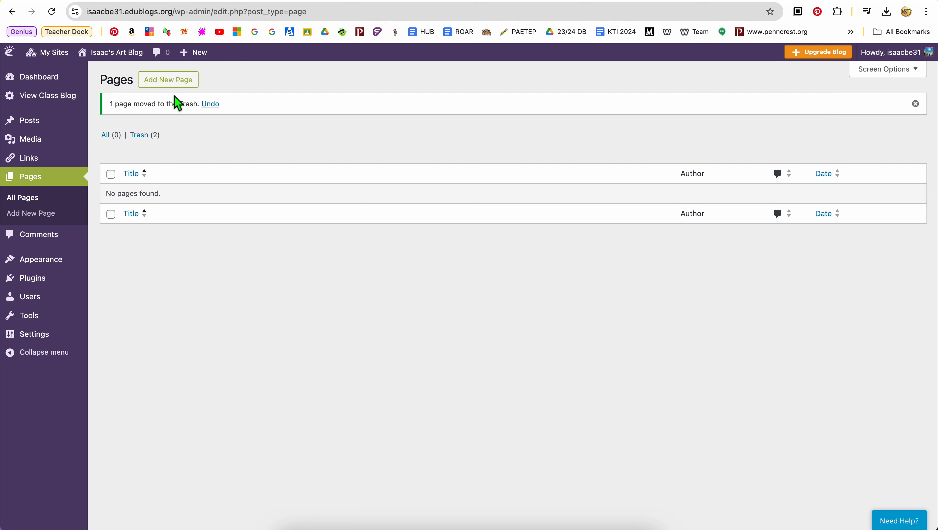
Step: Create a new page titled "Collecting Resources"
click(177, 89)
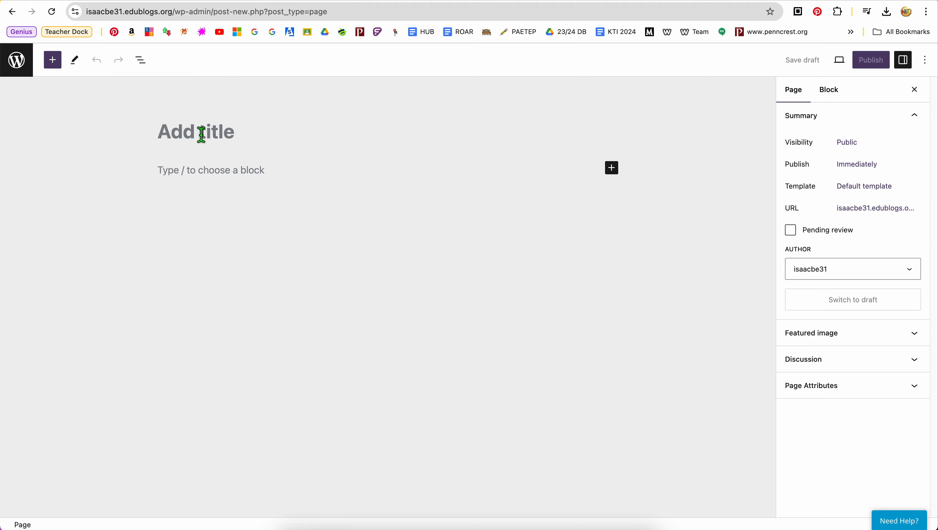
text(Collecting Re)
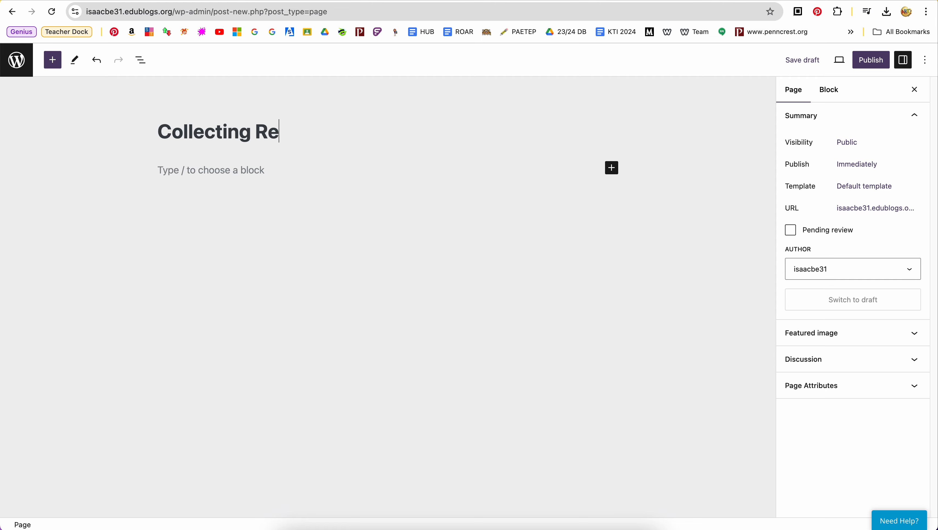
text(ces)
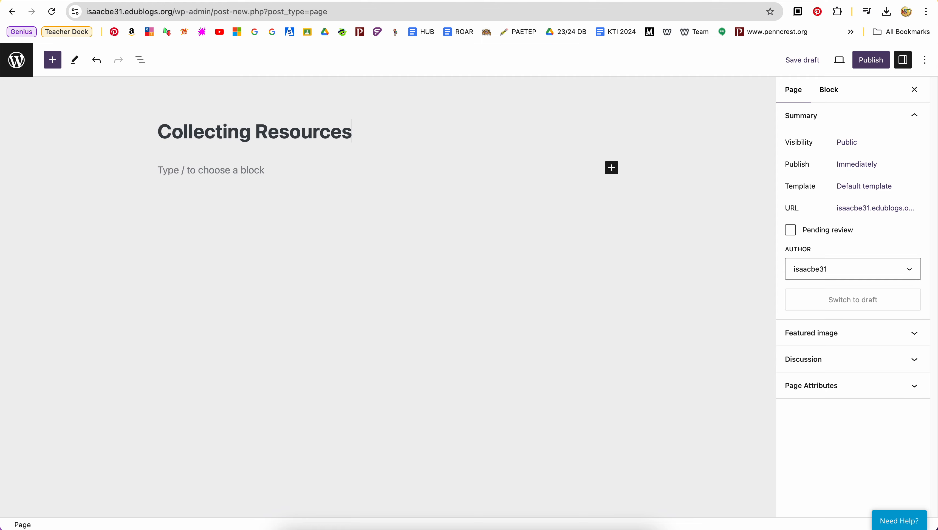
Step: Browse the full library of blocks available for the page body, from text blocks down to the embeds and back
click(220, 179)
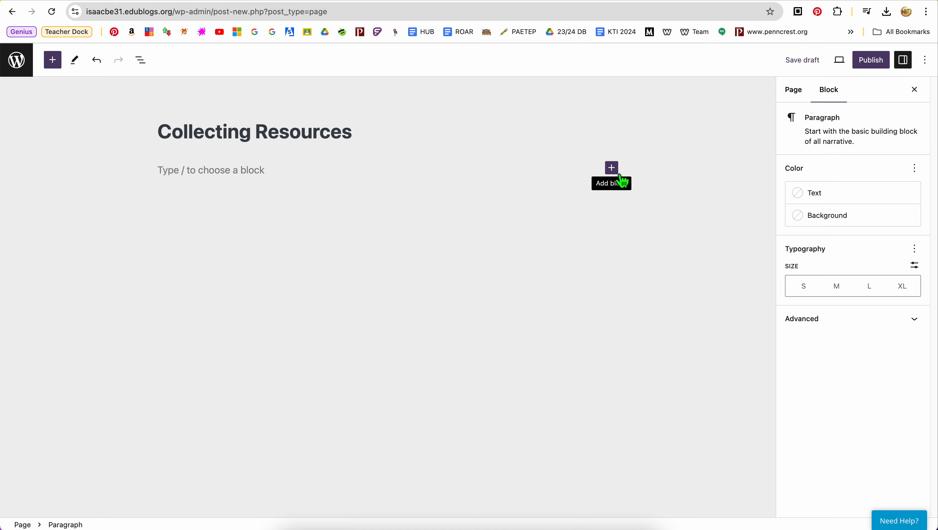
click(611, 168)
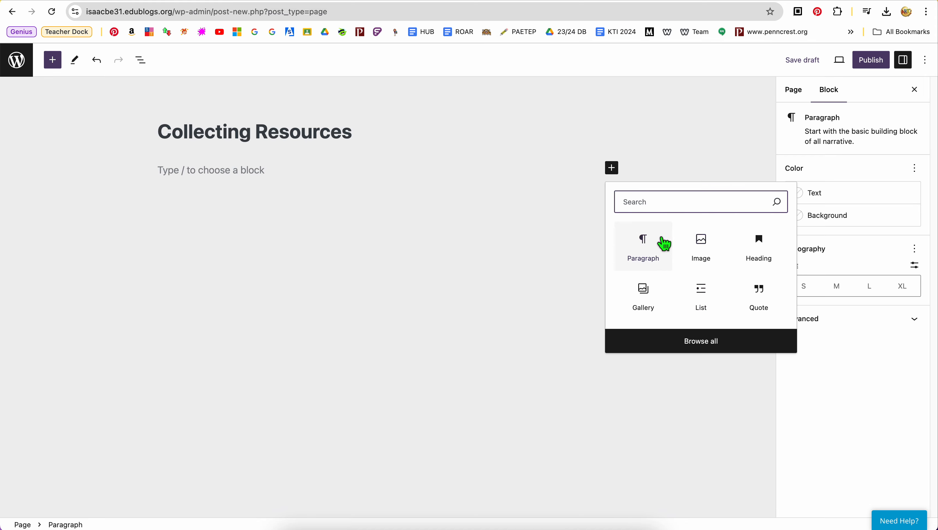
click(695, 348)
scroll(56, 301, down, 5)
scroll(56, 302, down, 20)
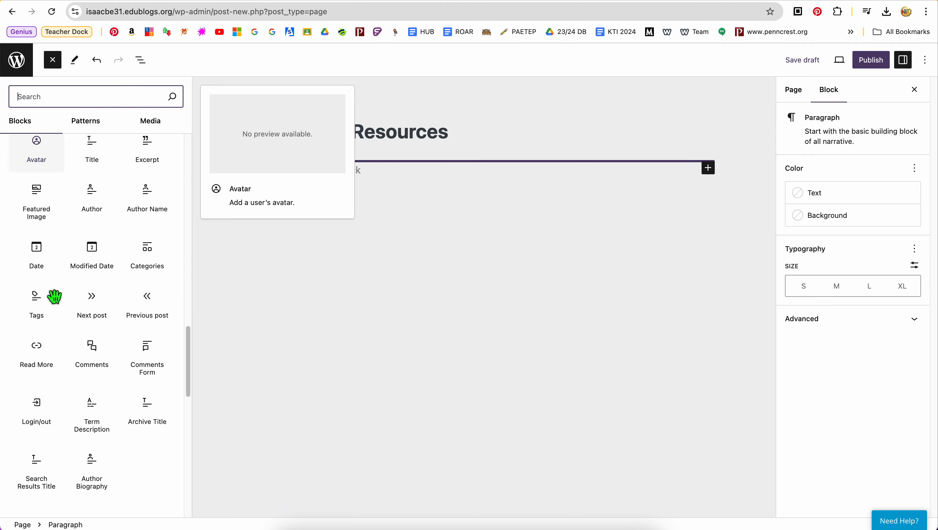
scroll(55, 297, down, 8)
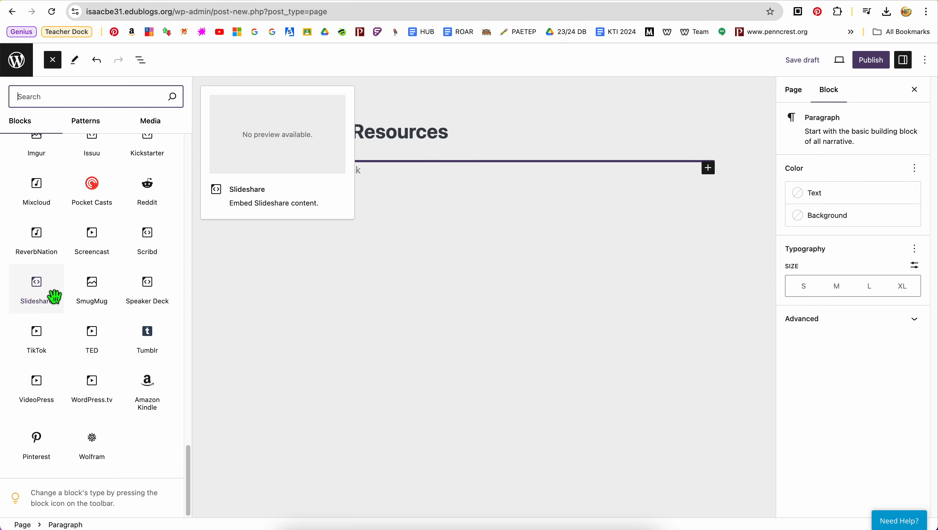
scroll(55, 297, up, 20)
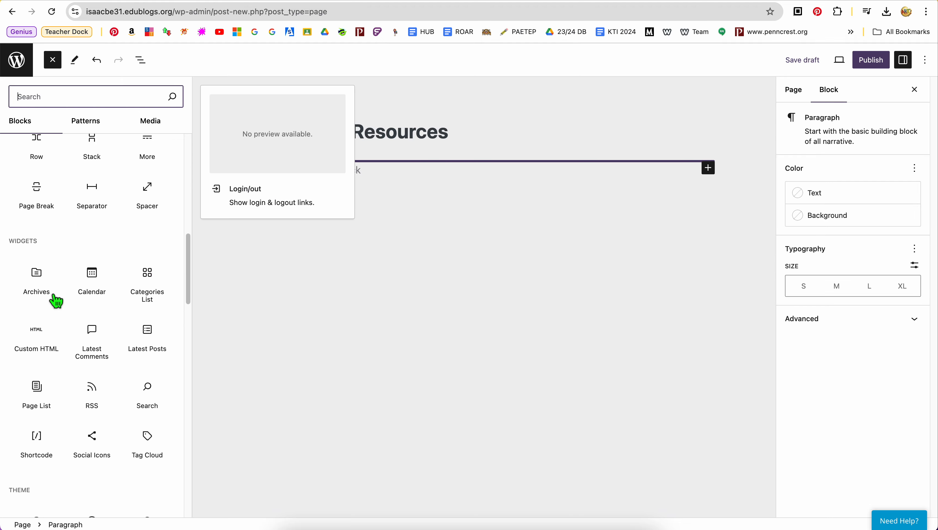
scroll(55, 297, up, 3)
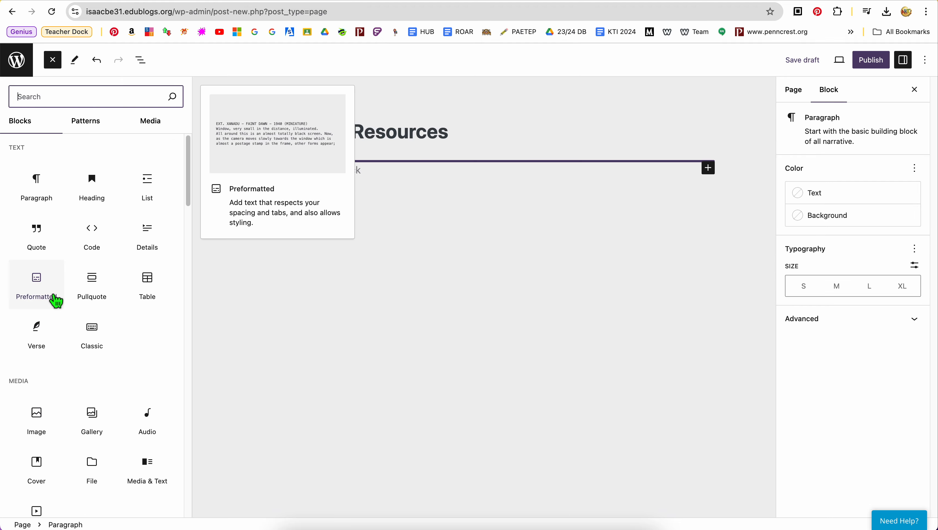
Step: Write the paragraph "This is to collect my research - feel free to browse" in the page body
click(51, 194)
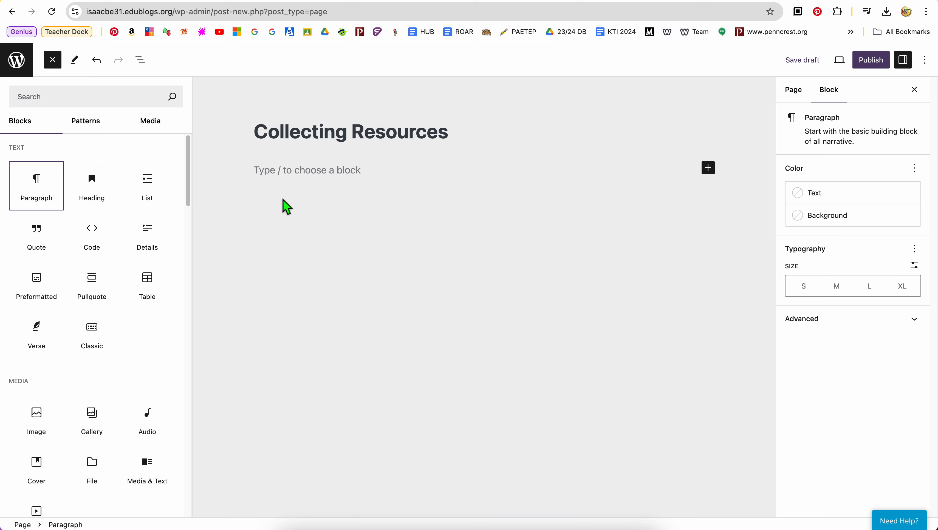
click(329, 174)
text(This is to collect my research - feel free to browse)
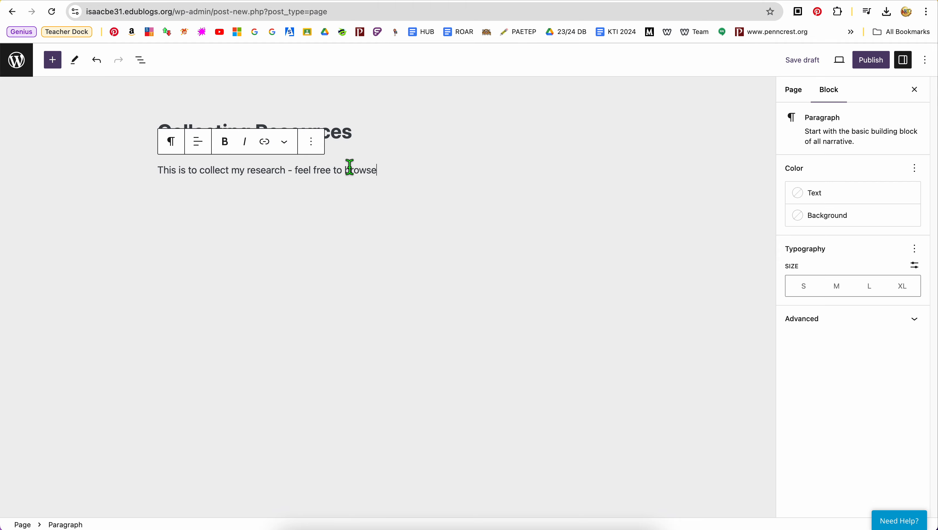
Step: Examine the paragraph block's options for alignment, transforming to another block type and extra text formatting
click(322, 142)
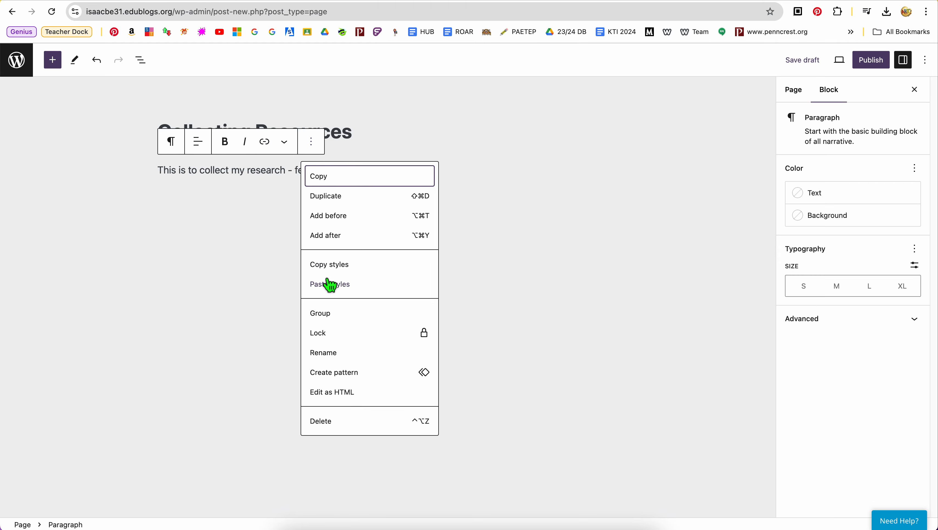
click(199, 145)
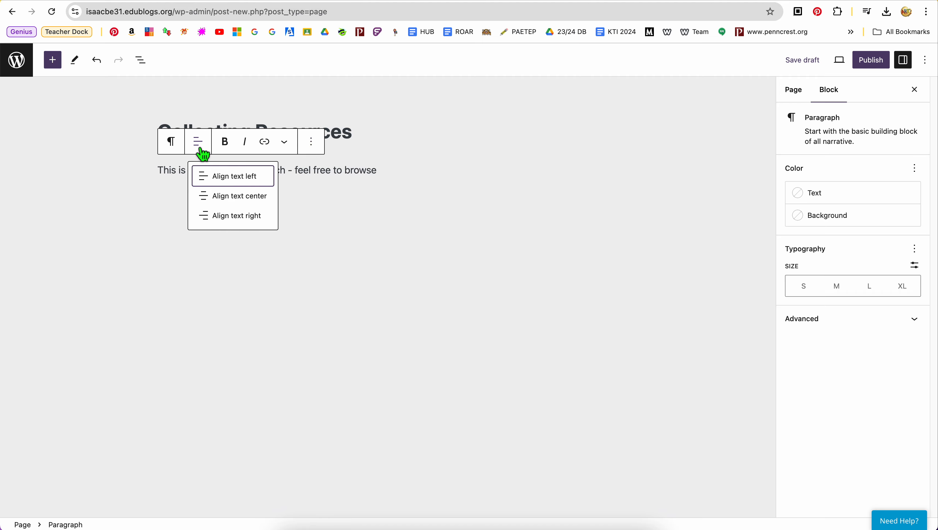
click(171, 143)
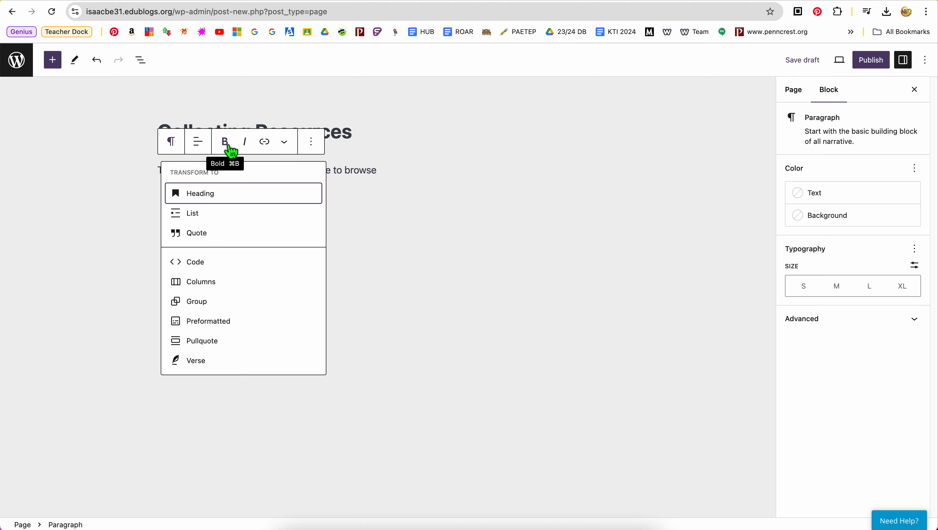
click(291, 149)
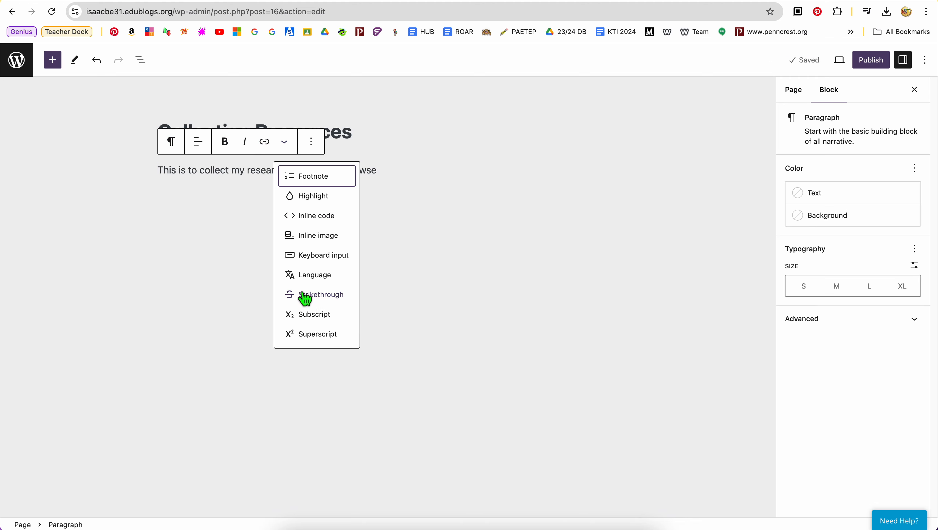
click(319, 148)
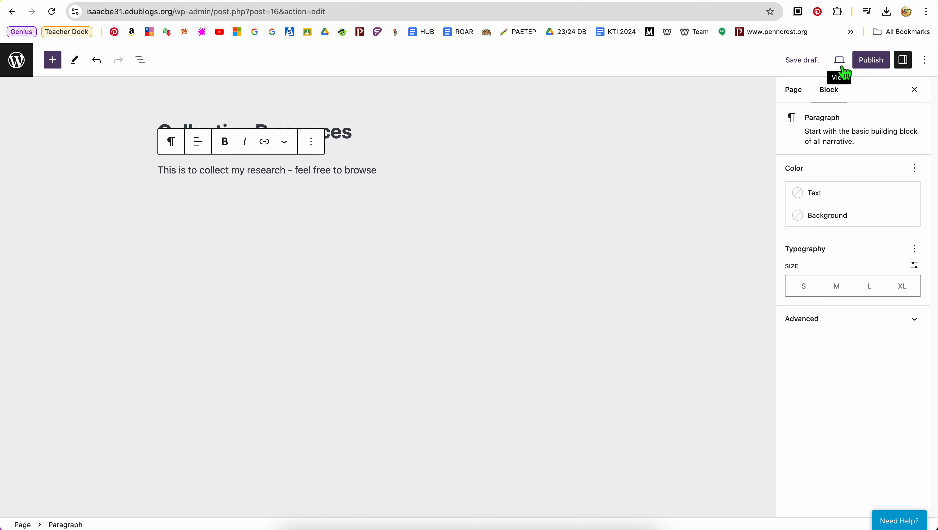
Step: Publish the Collecting Resources page immediately with Public visibility and open the live page
click(876, 70)
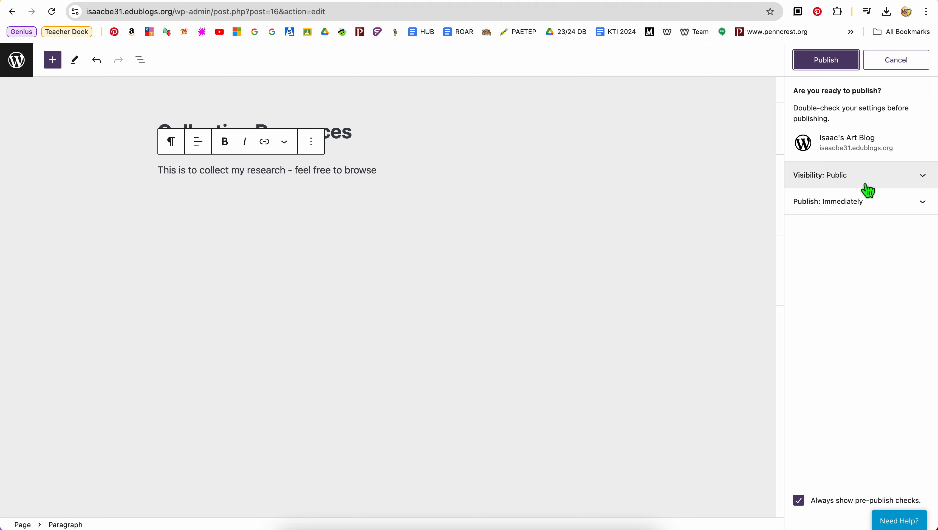
click(854, 185)
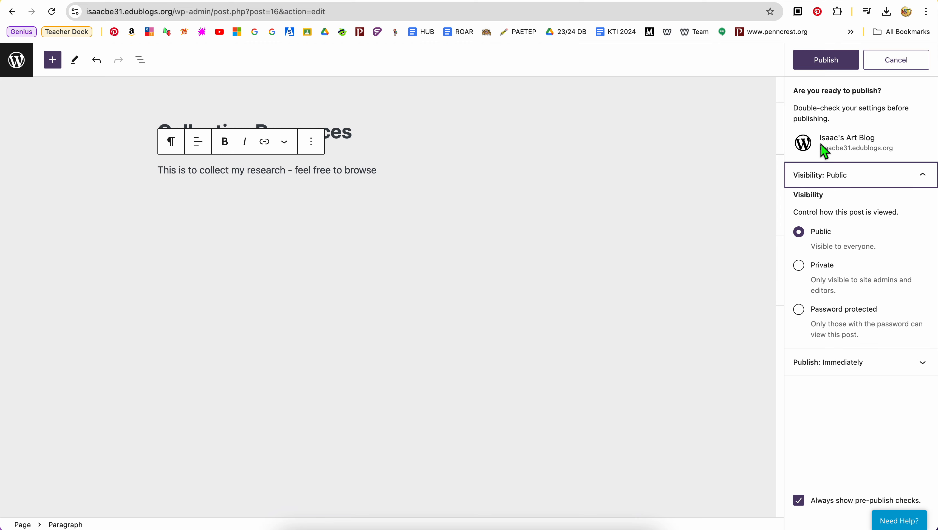
click(831, 69)
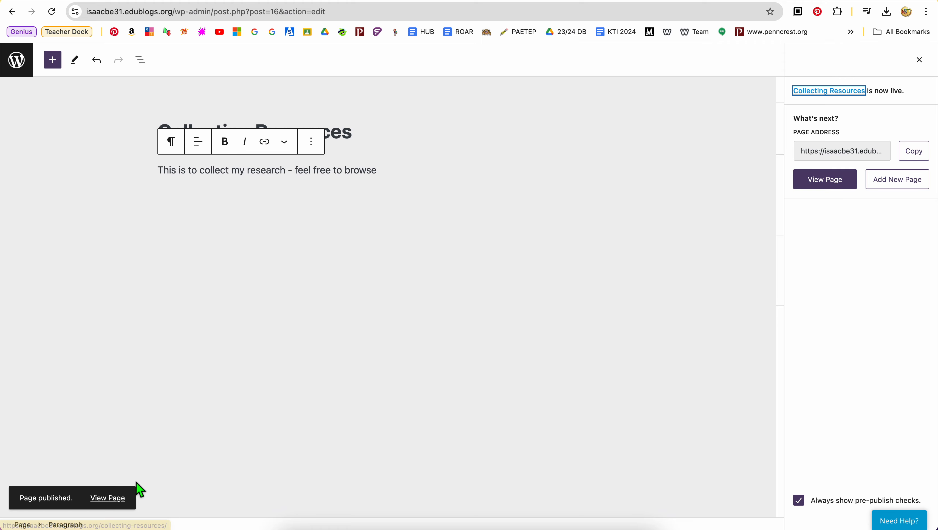
click(825, 181)
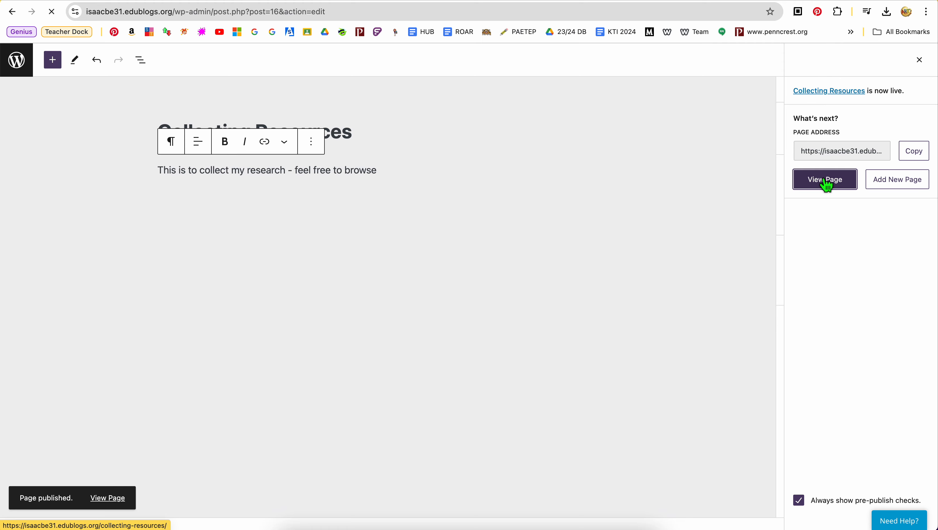
Step: Review the live Collecting Resources page and return to the list of all pages on the art blog
scroll(334, 274, down, 2)
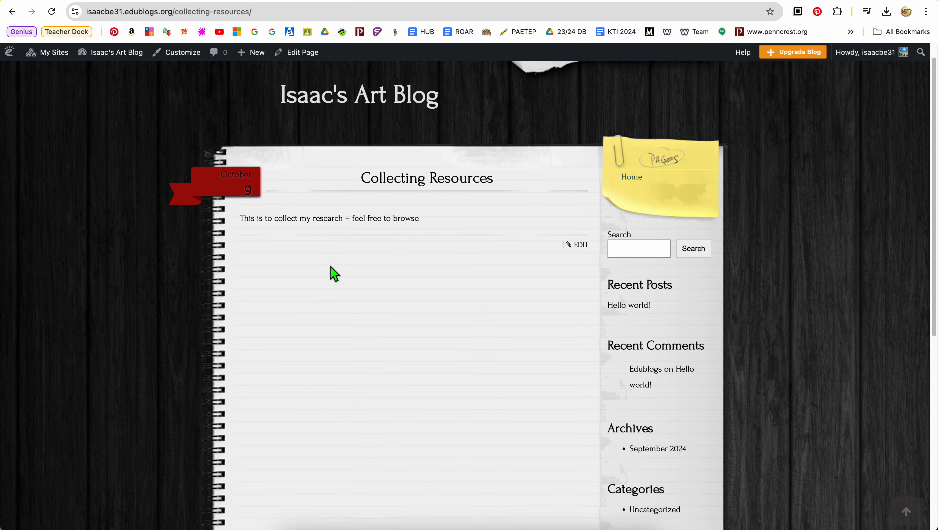
scroll(363, 175, up, 2)
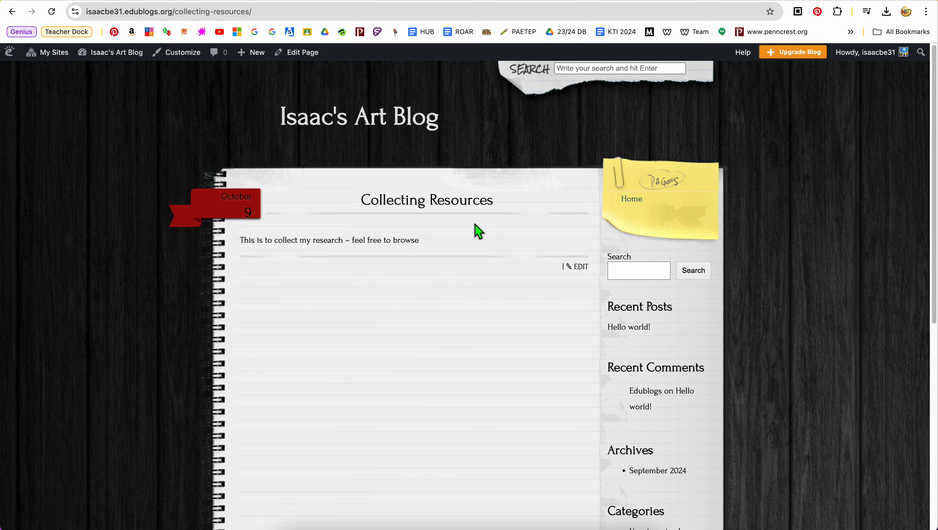
scroll(469, 272, down, 10)
scroll(469, 271, up, 10)
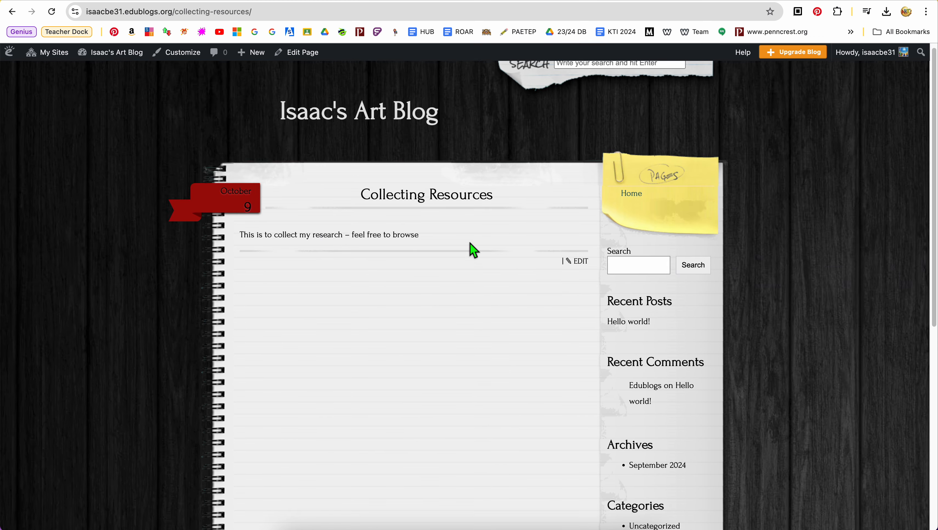
scroll(346, 217, up, 1)
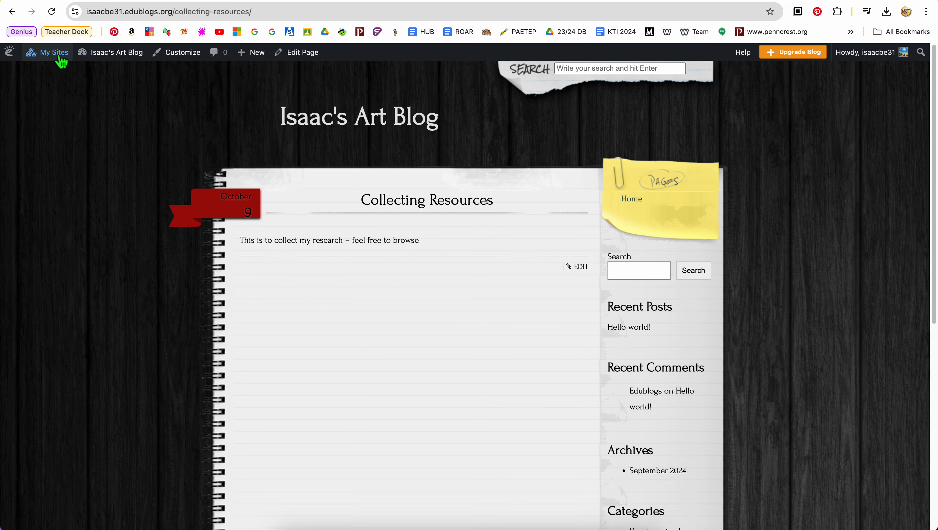
mouse_move(58, 59)
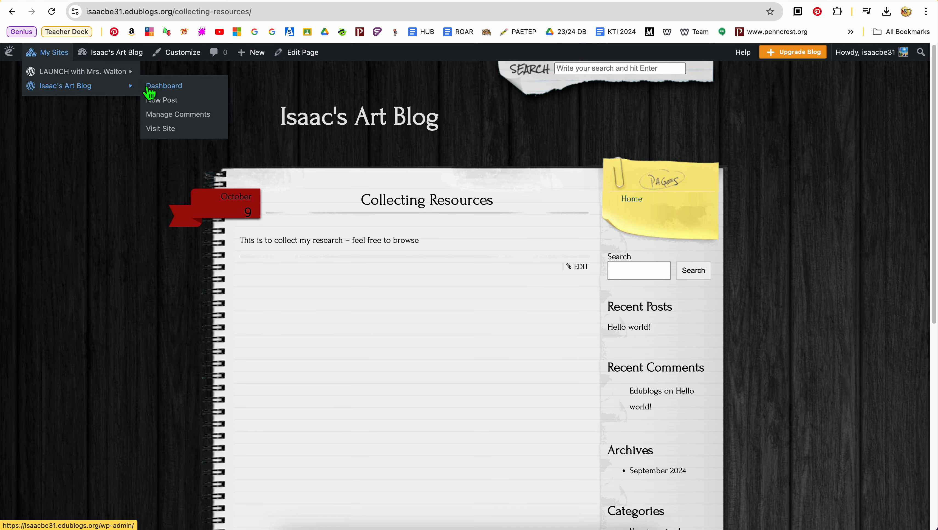
click(13, 13)
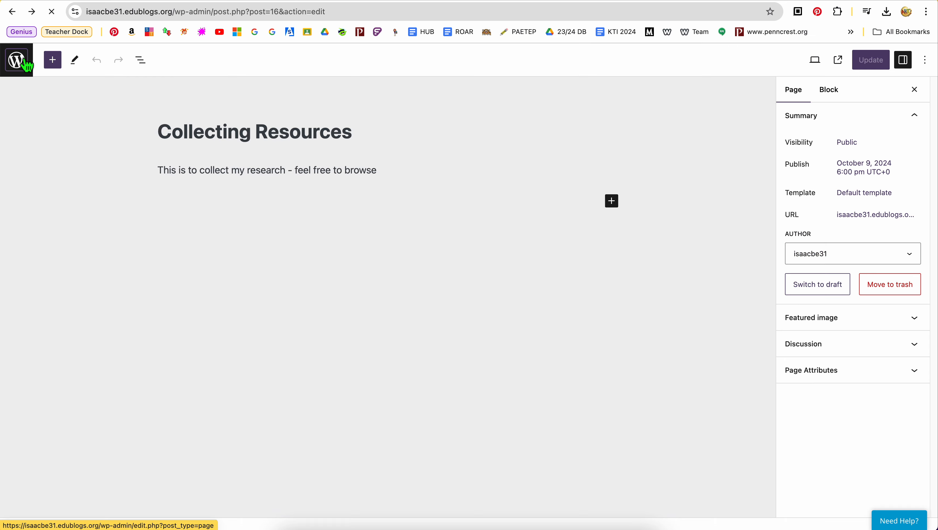
click(16, 60)
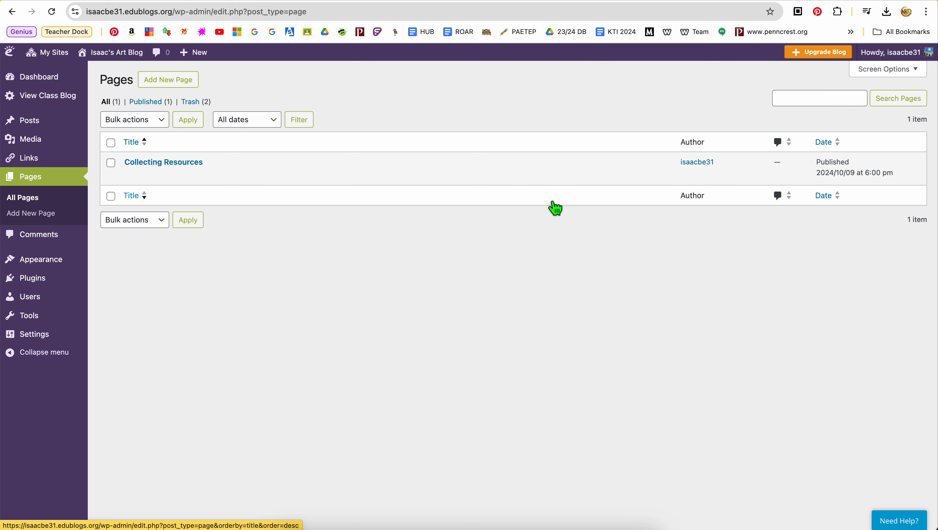
mouse_move(240, 181)
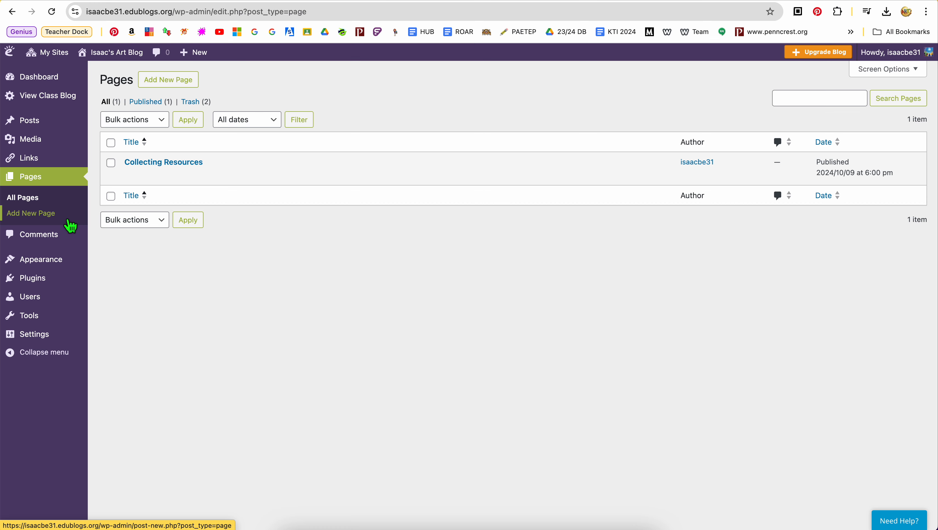
Step: Create a new blog post titled "this is my post" with the body text "this is my text entry"
mouse_move(55, 131)
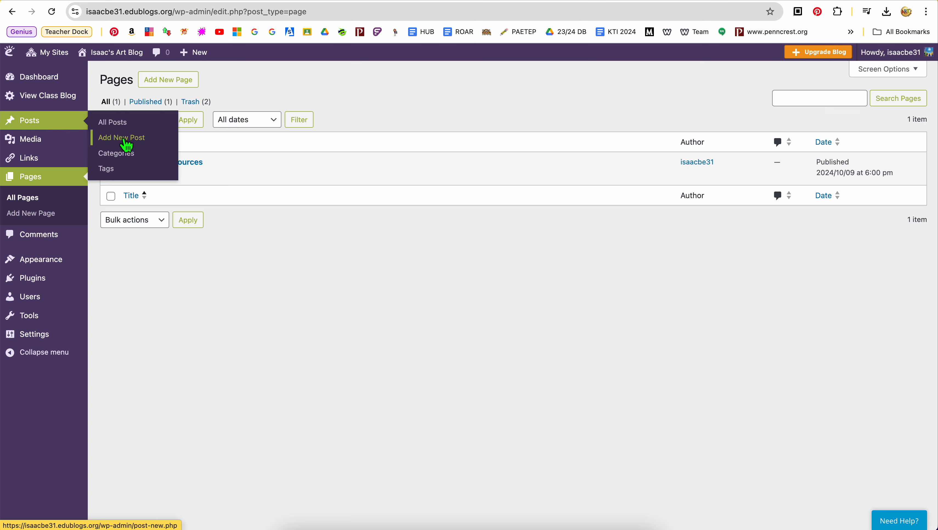
click(127, 147)
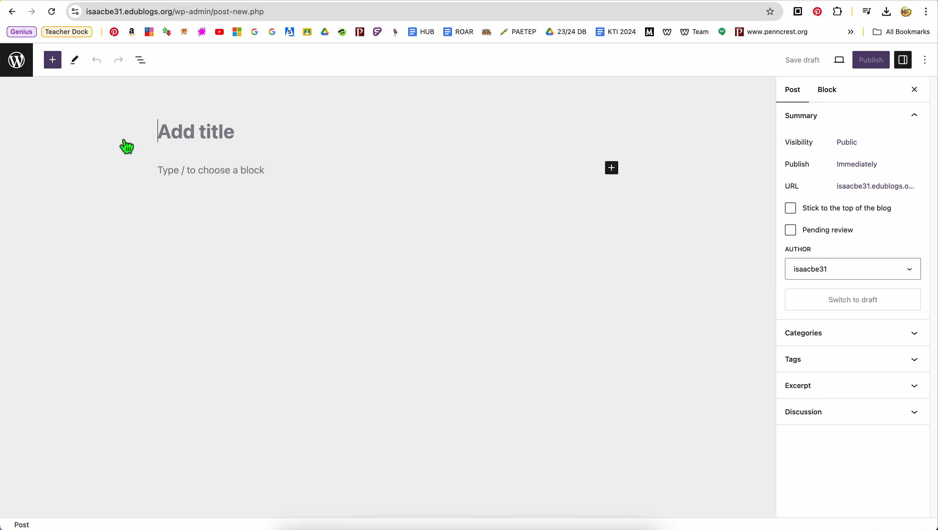
text(th)
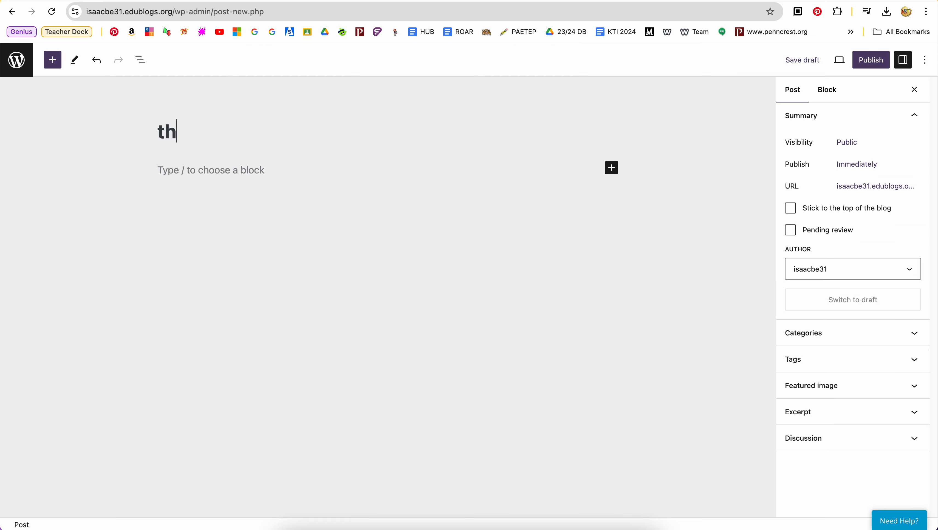
text(is is my post)
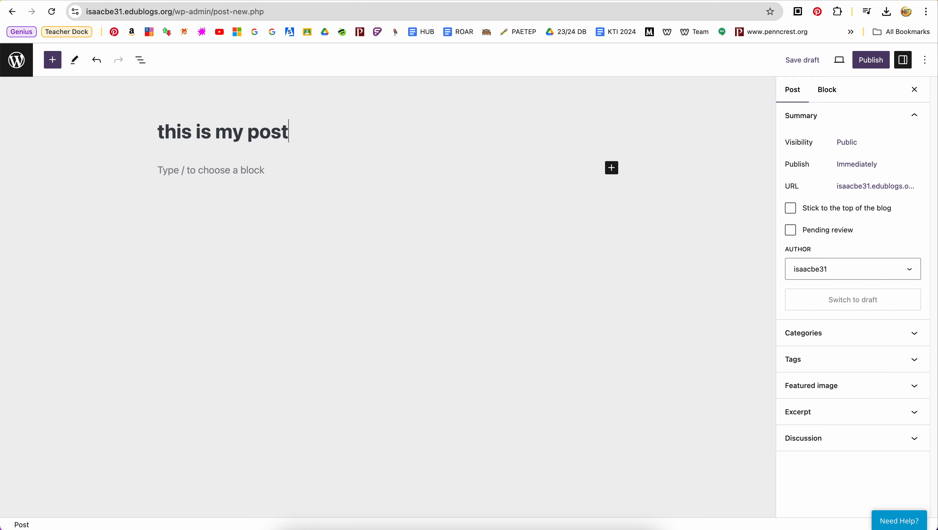
click(229, 176)
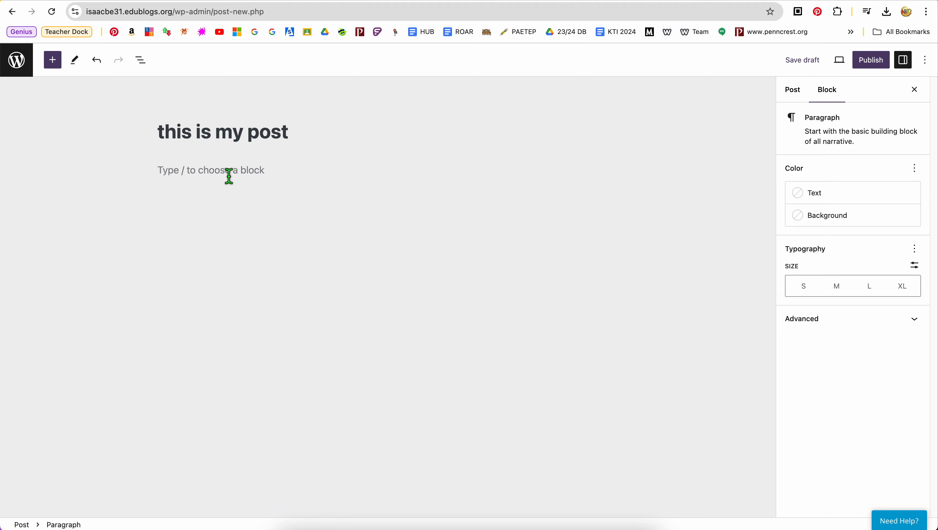
text(this is my text entry)
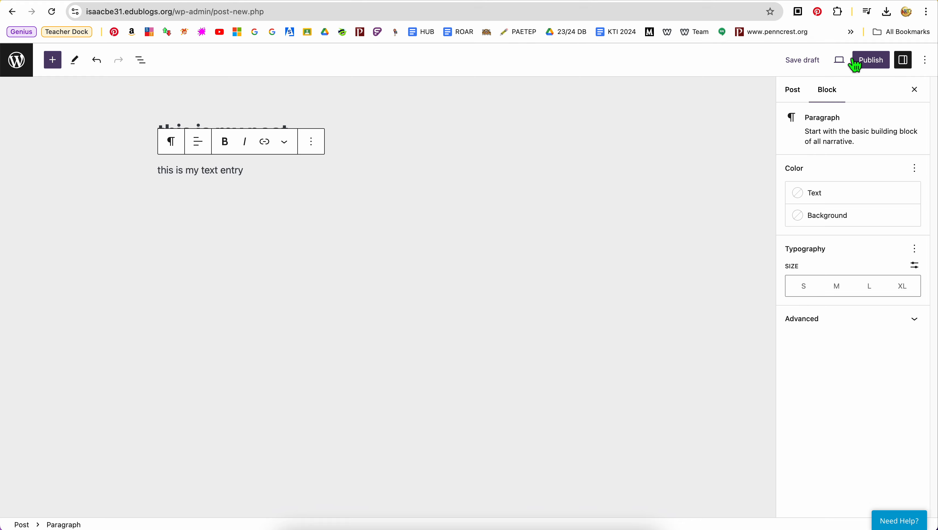
Step: Publish the new post immediately and open it on the live blog
click(873, 63)
click(826, 64)
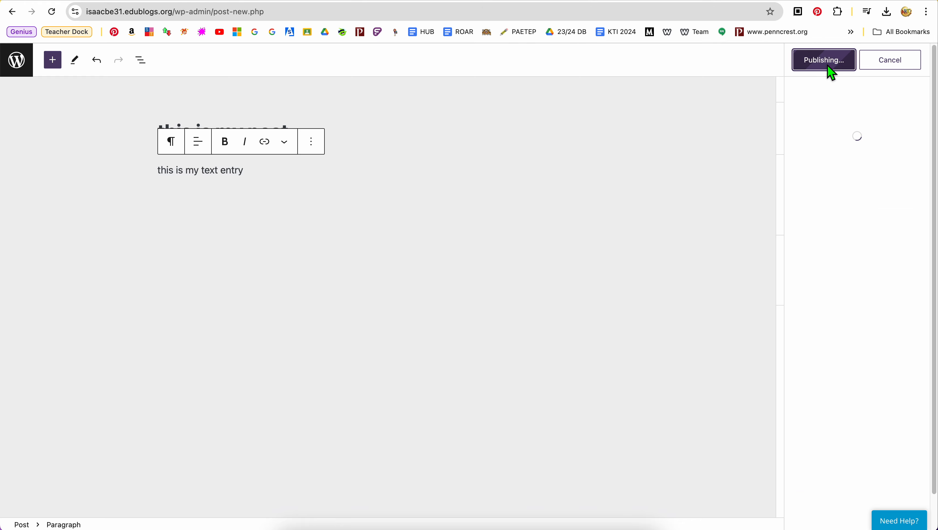
click(108, 499)
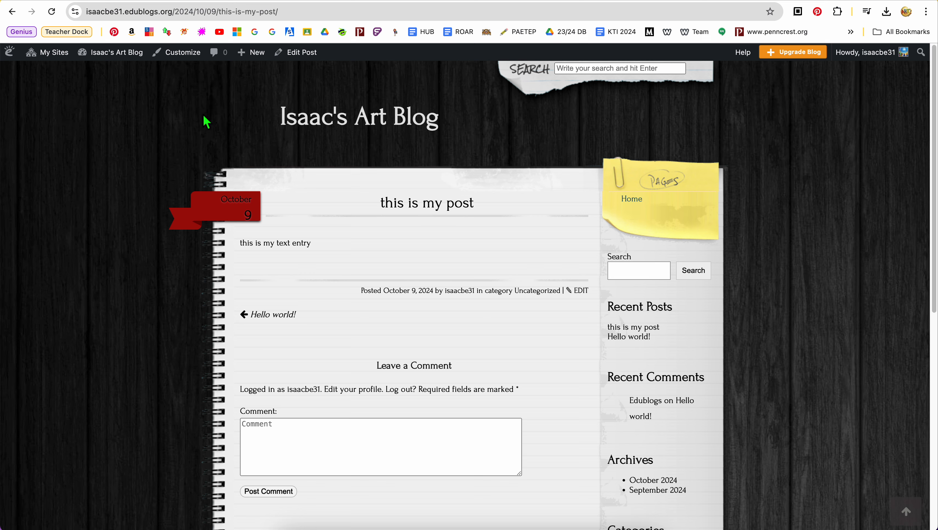
Step: Create a new page titled "Home Page" from the art blog's dashboard
mouse_move(44, 64)
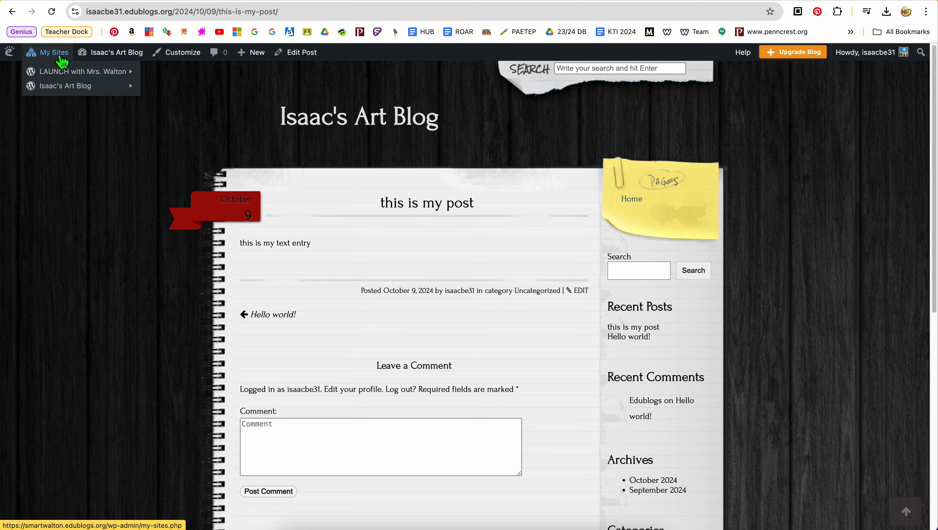
mouse_move(63, 88)
click(150, 89)
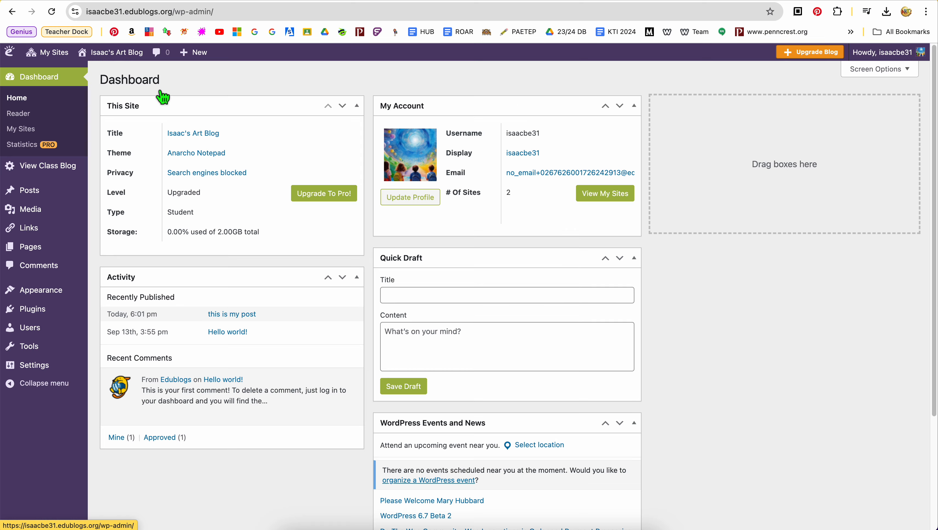
click(45, 254)
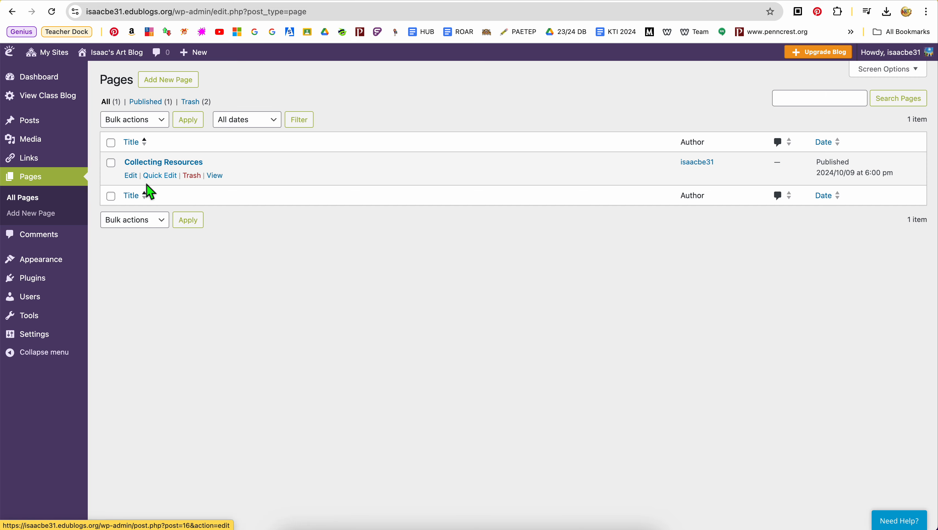
click(168, 83)
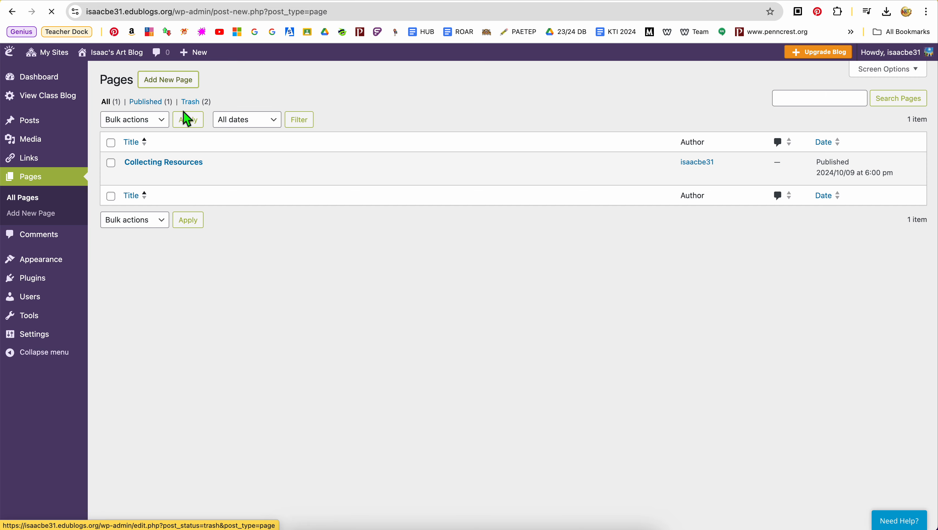
text(Hom)
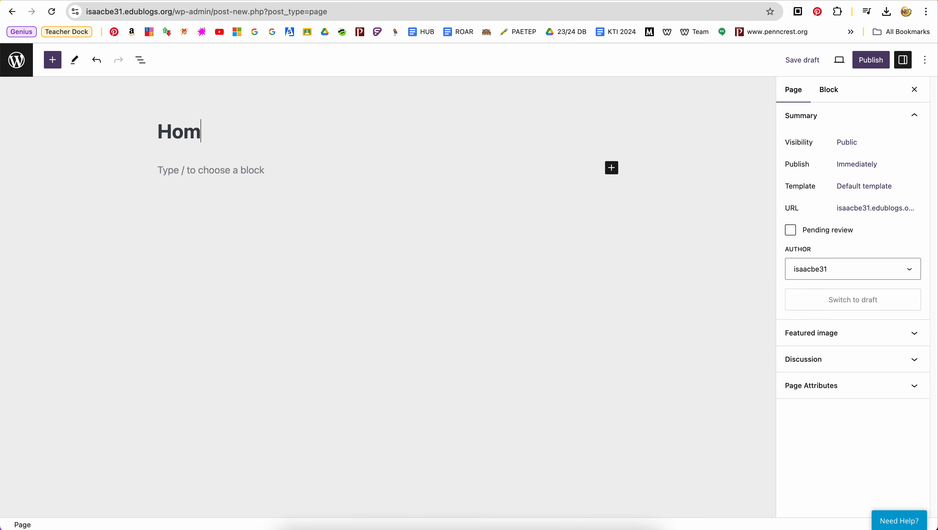
text(e Page)
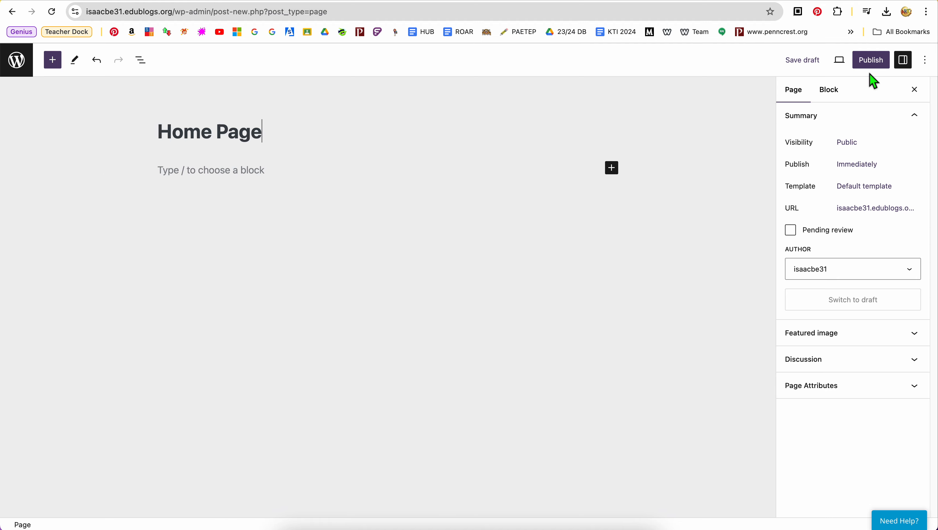
Step: Publish the Home Page and look over its live view, including the sidebar's pages note and recent posts
click(874, 67)
click(807, 67)
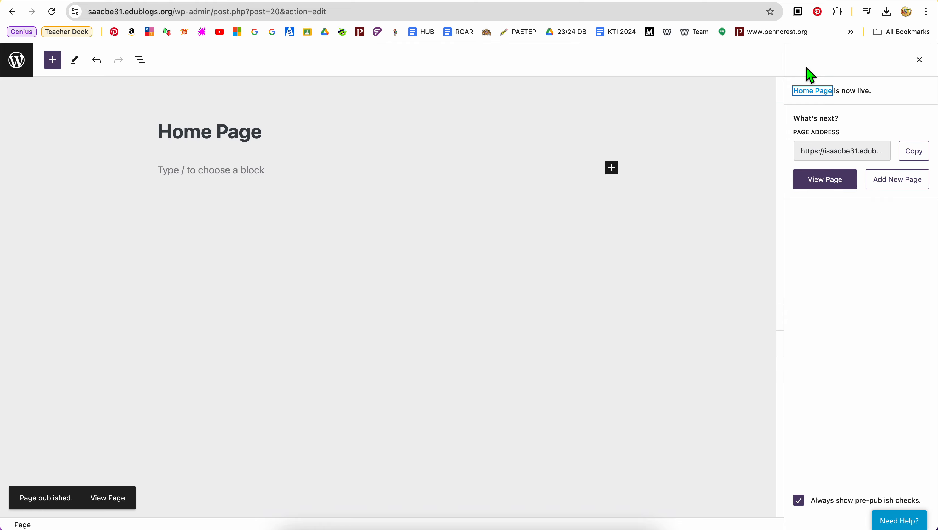
click(825, 179)
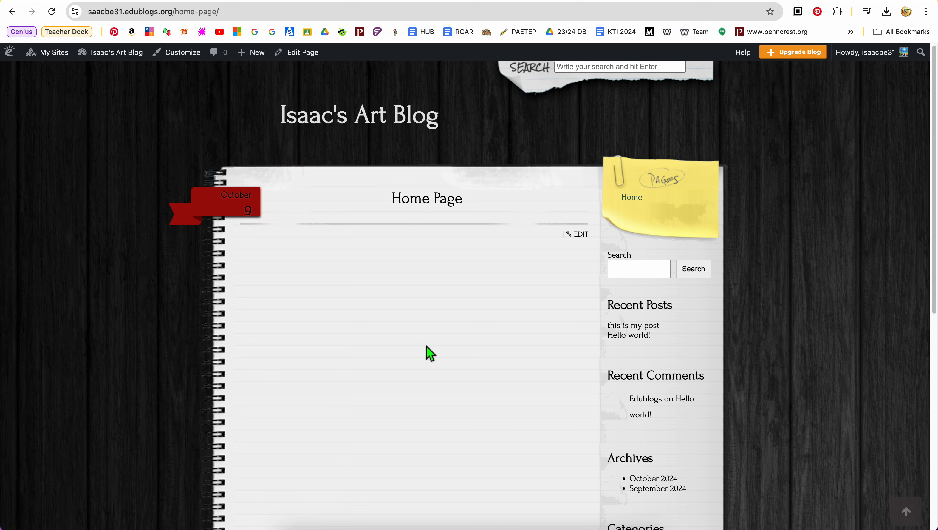
scroll(429, 348, down, 3)
scroll(427, 347, up, 2)
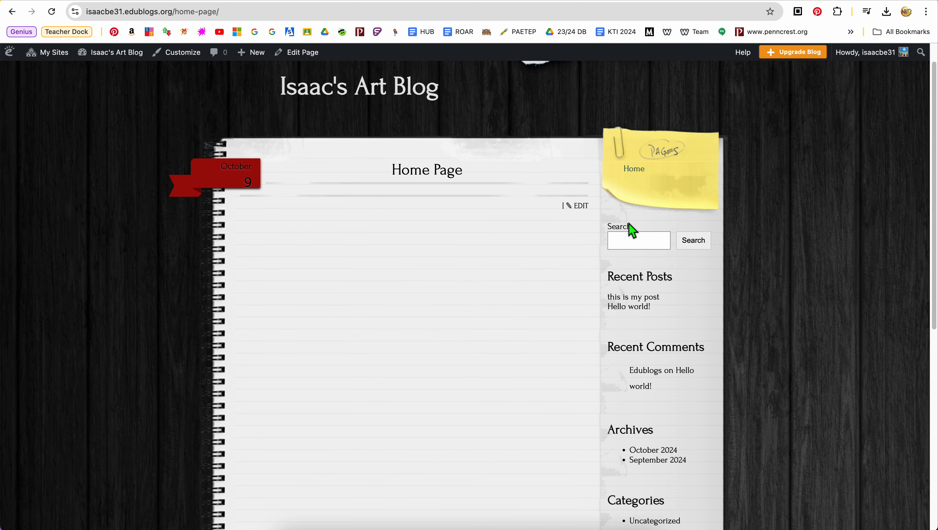
scroll(593, 345, down, 3)
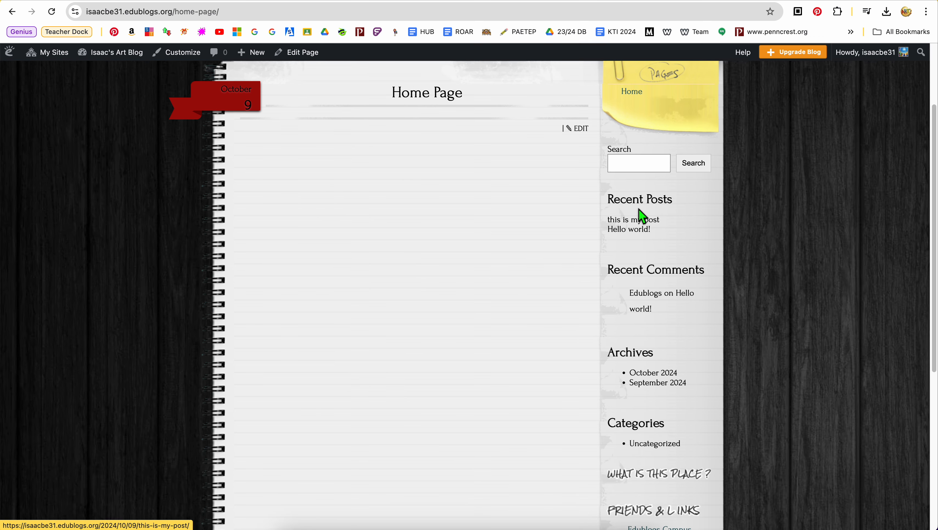
scroll(639, 209, up, 3)
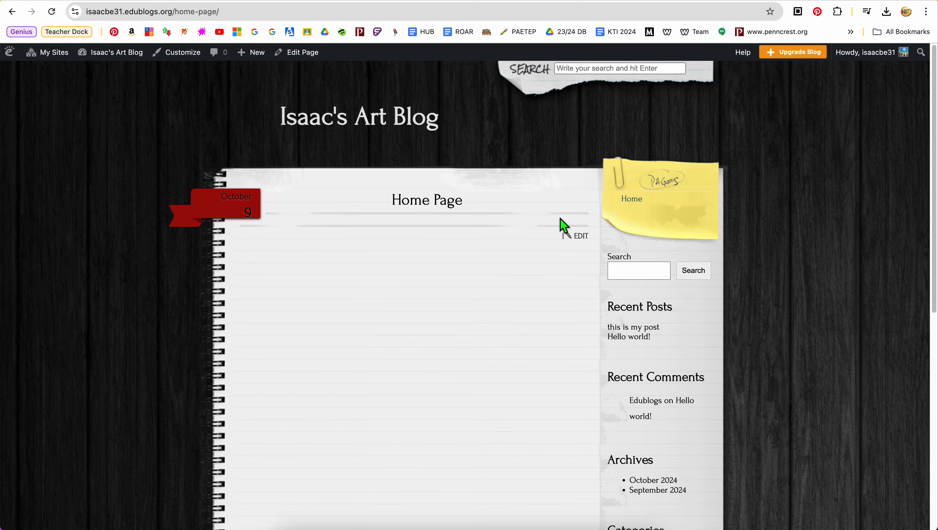
Step: Survey the posts, media, links and pages options in the art blog's dashboard, and open the comments spam filter
mouse_move(48, 55)
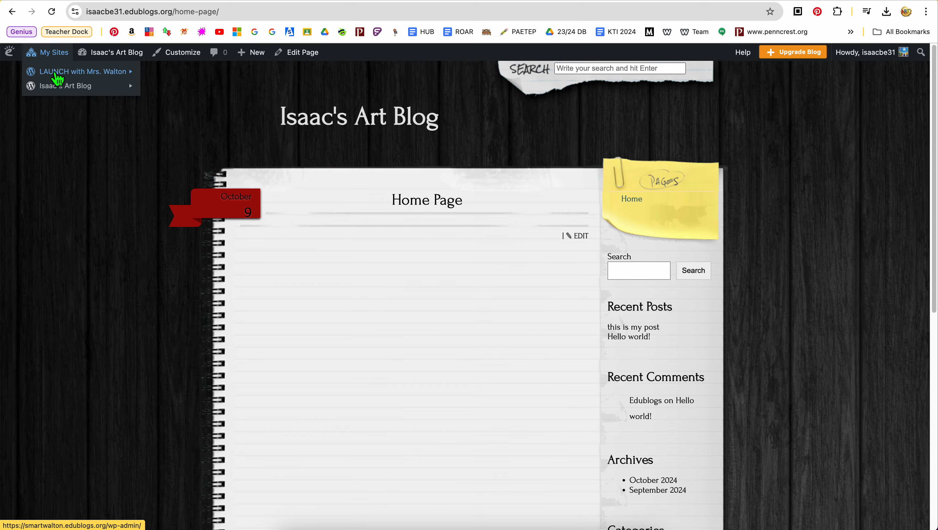
mouse_move(63, 89)
click(163, 93)
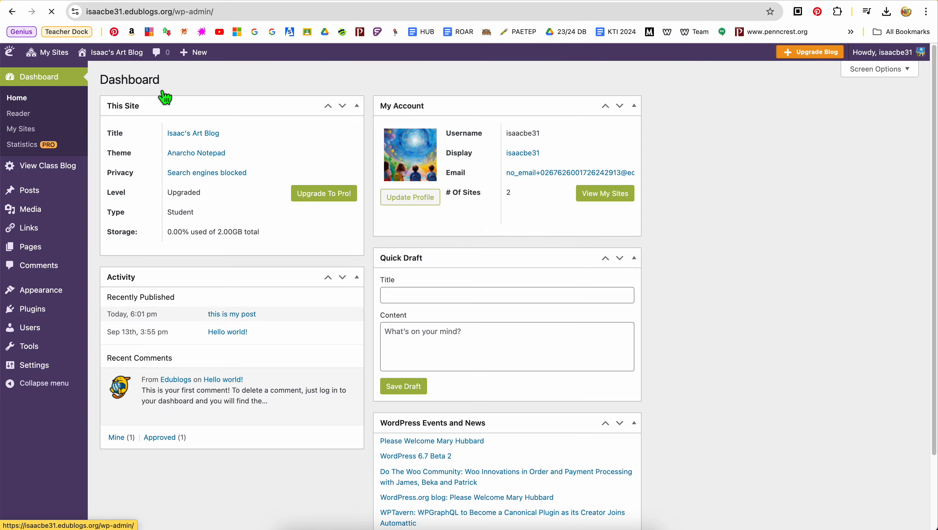
mouse_move(57, 197)
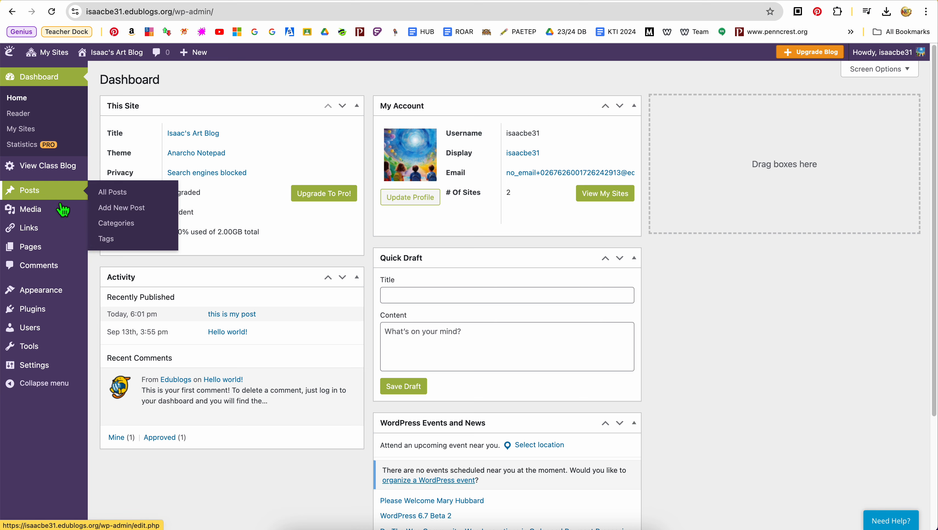
mouse_move(63, 217)
mouse_move(60, 235)
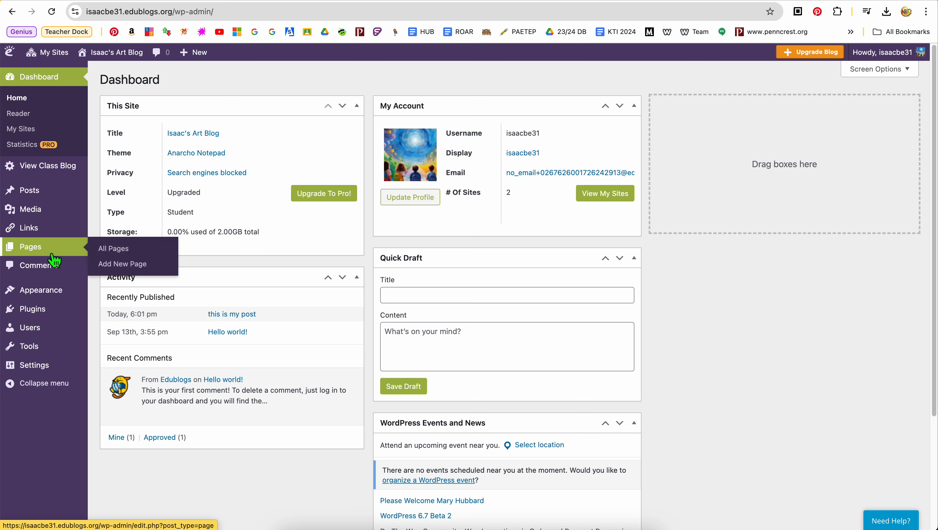
mouse_move(53, 266)
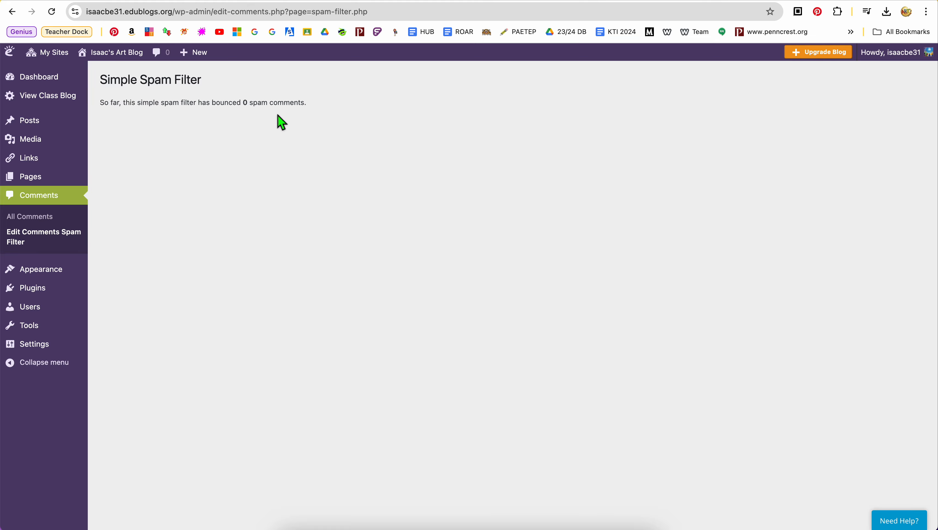
Step: View the blog's available themes, including the active Anarcho Notepad theme, and return to the dashboard home
click(50, 276)
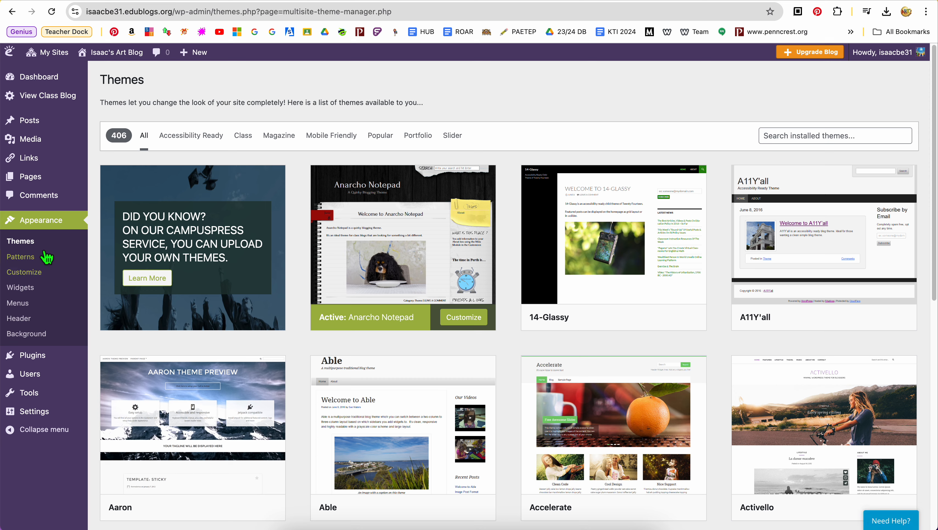
mouse_move(394, 216)
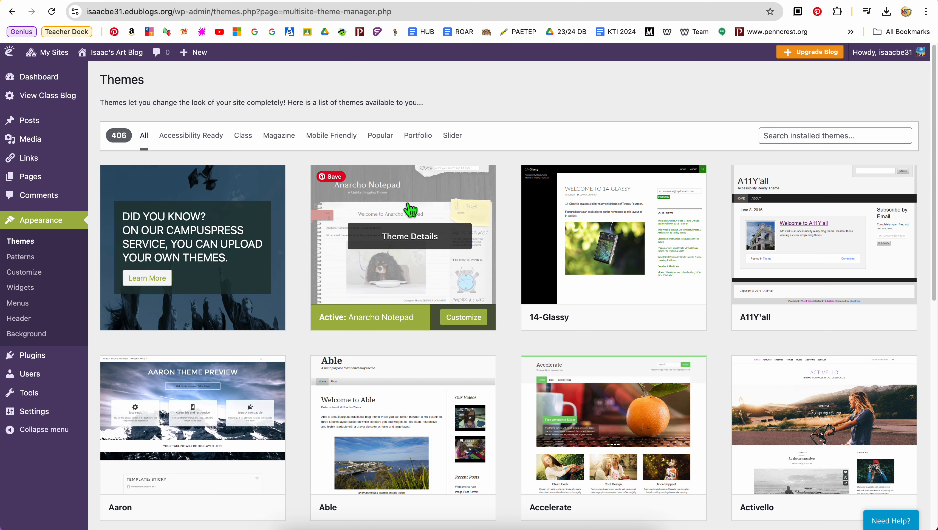
mouse_move(55, 77)
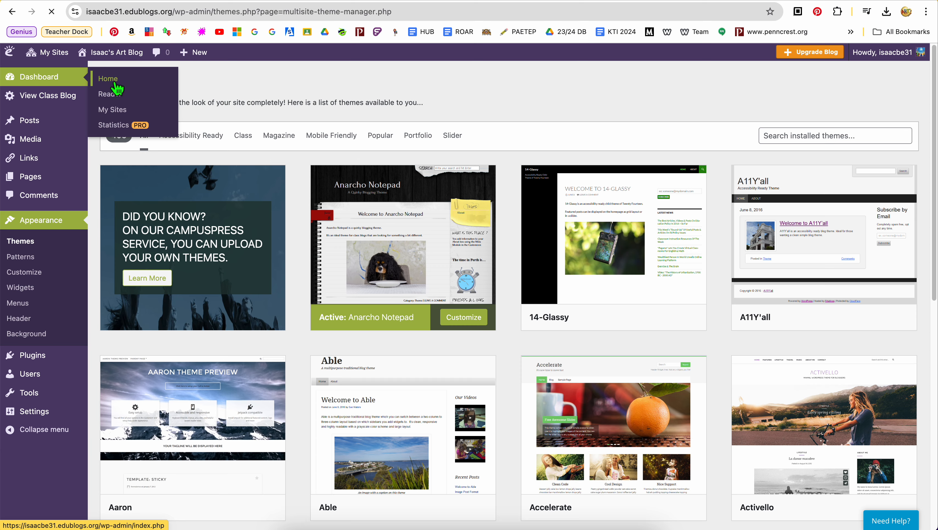
Step: Return to the dashboard home, view the blog's themes and patterns, and open the theme customizer
click(118, 88)
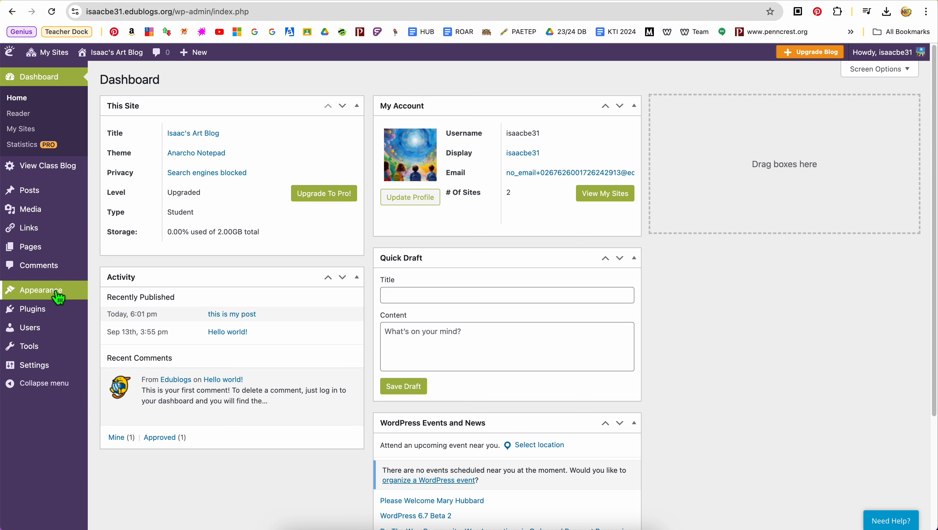
mouse_move(56, 296)
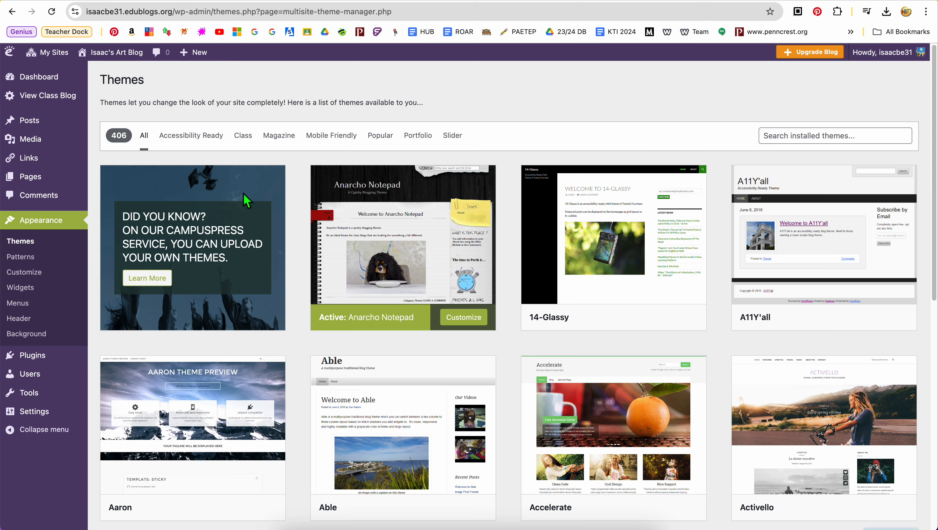
click(37, 260)
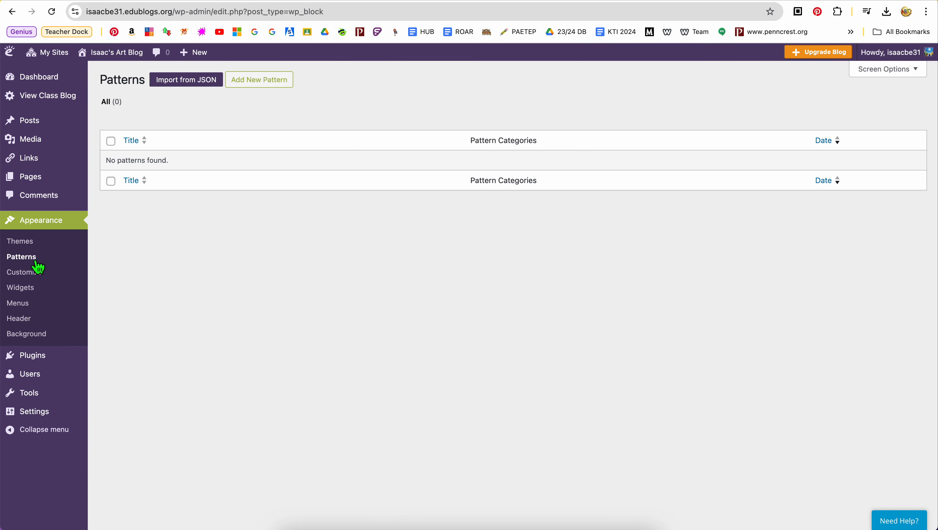
click(36, 275)
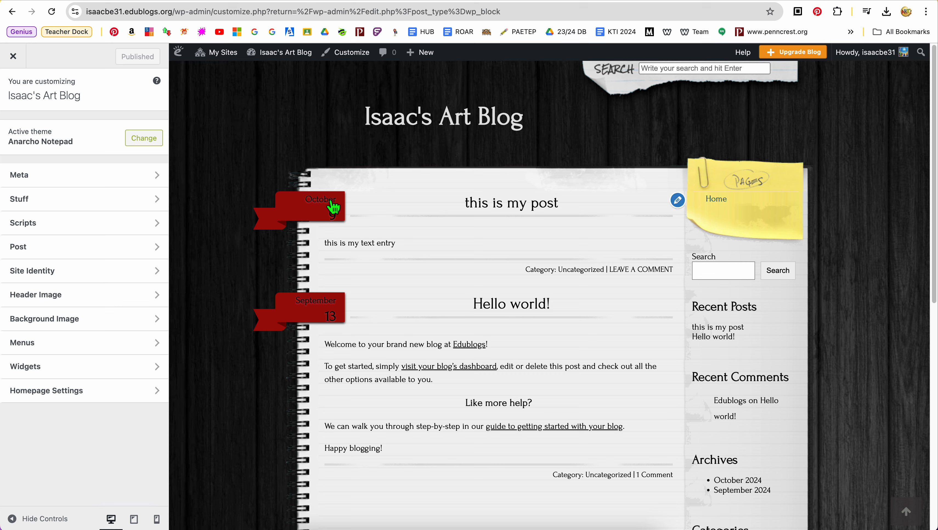
Step: Examine the customizer's Menus section alongside the preview's pages note and sidebar, and close the customizer
click(76, 352)
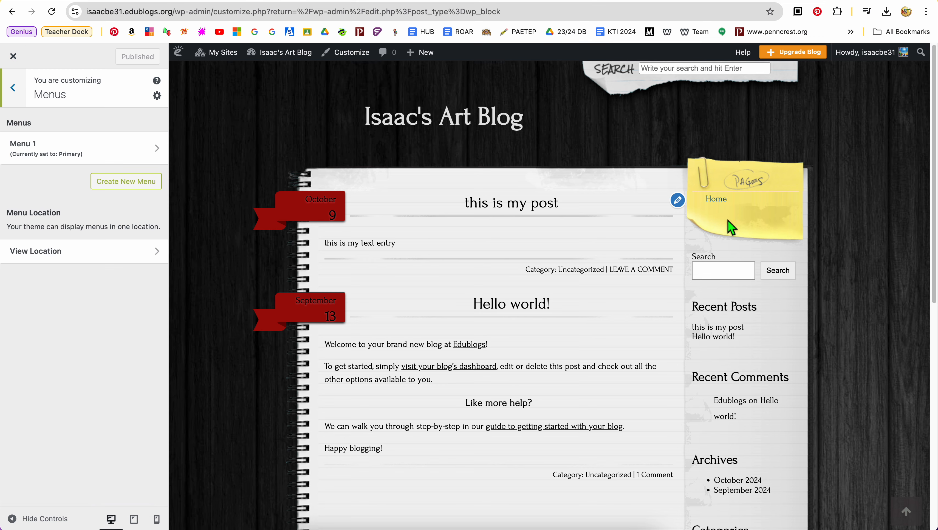
scroll(710, 379, down, 8)
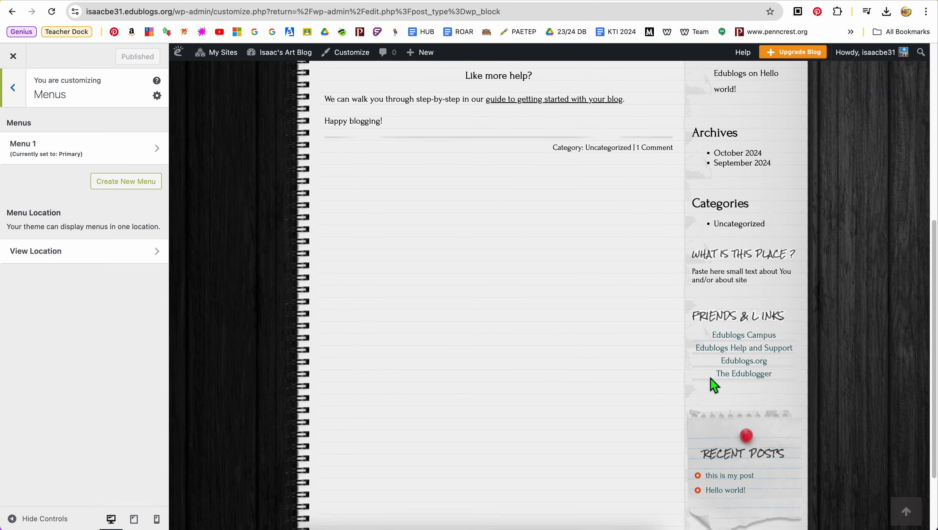
scroll(712, 383, up, 3)
scroll(710, 379, up, 5)
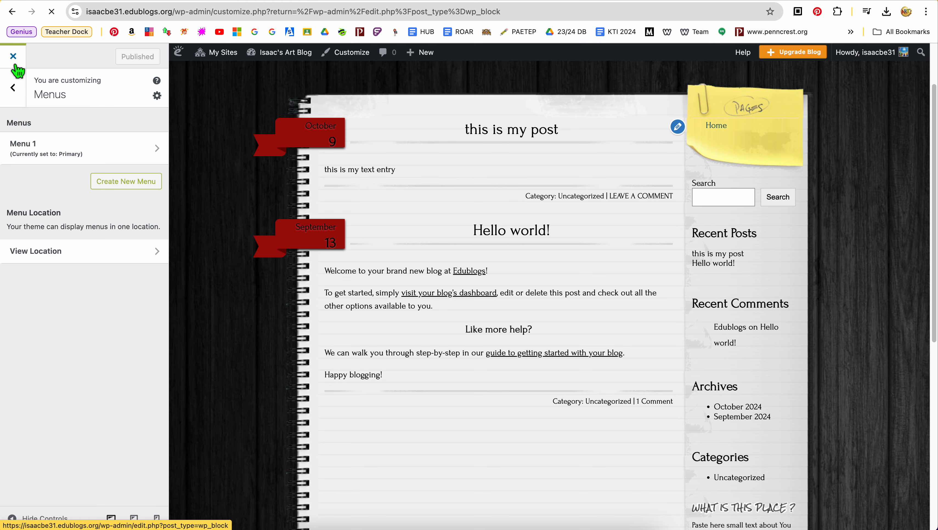
click(14, 63)
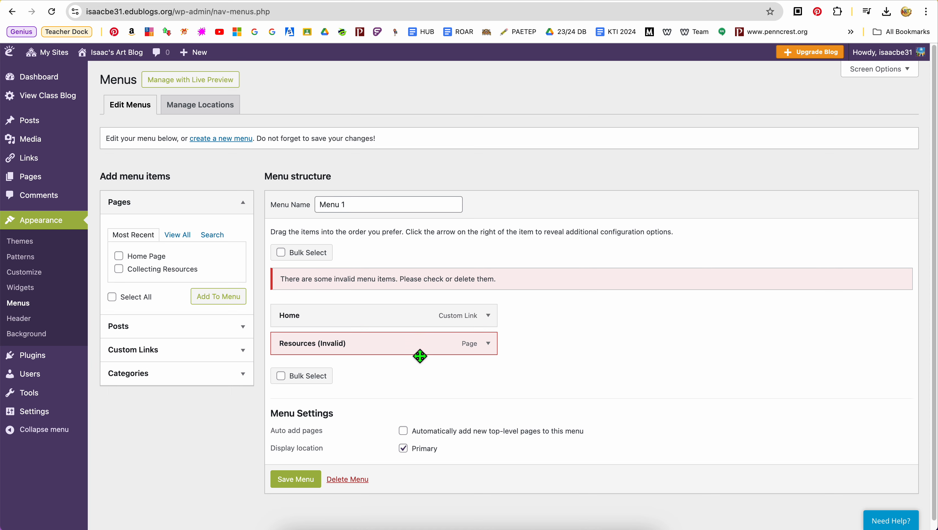
Step: Replace the invalid Resources item in Menu 1 with the Collecting Resources page and save the menu
click(489, 352)
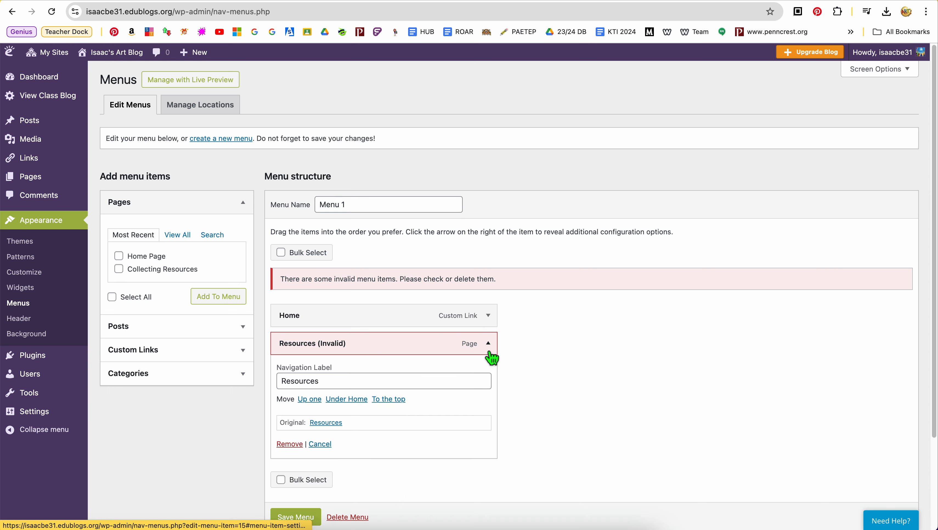
scroll(448, 377, down, 1)
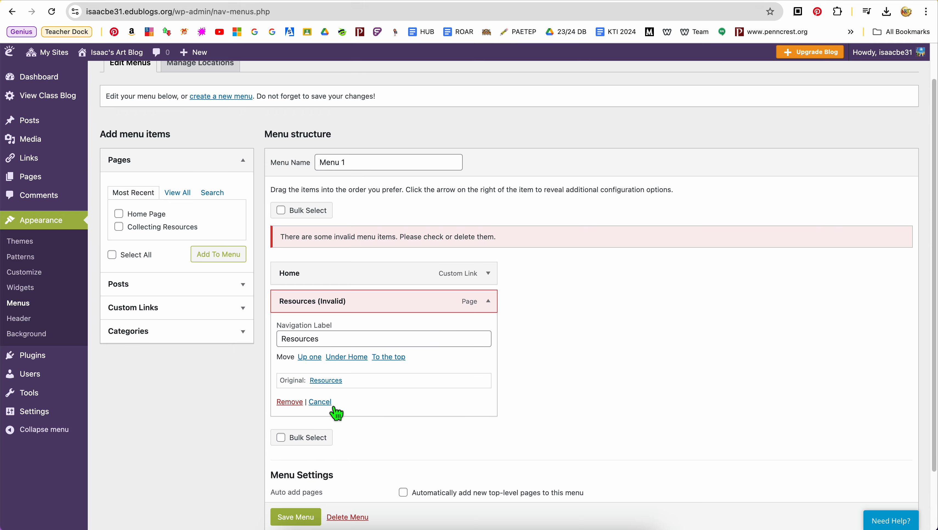
click(292, 417)
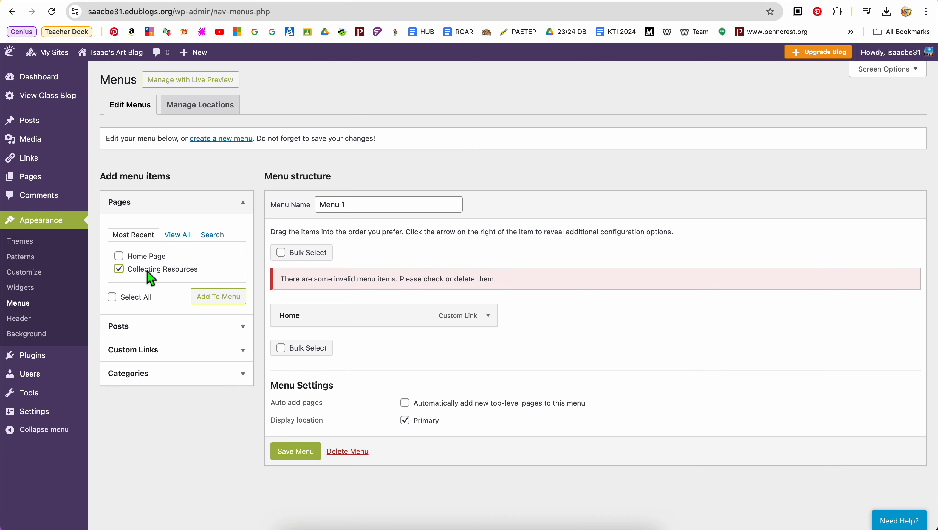
click(217, 297)
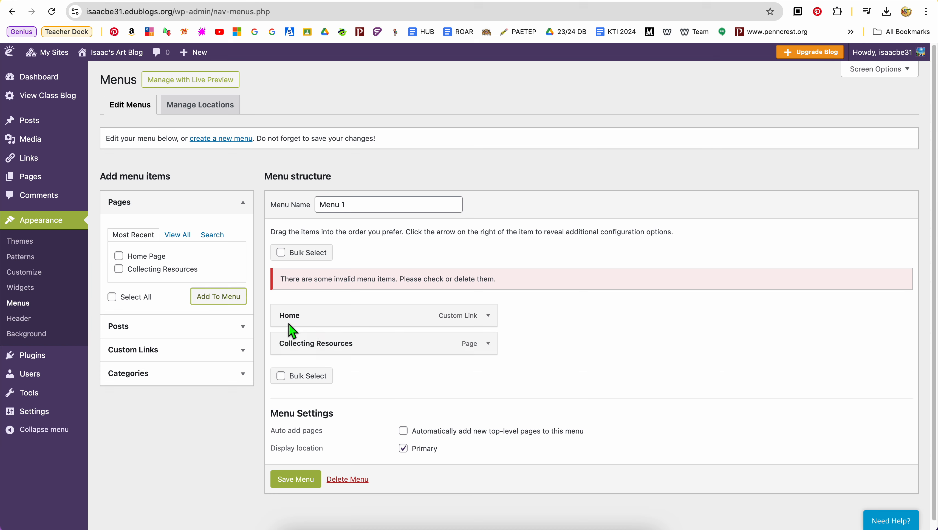
click(313, 484)
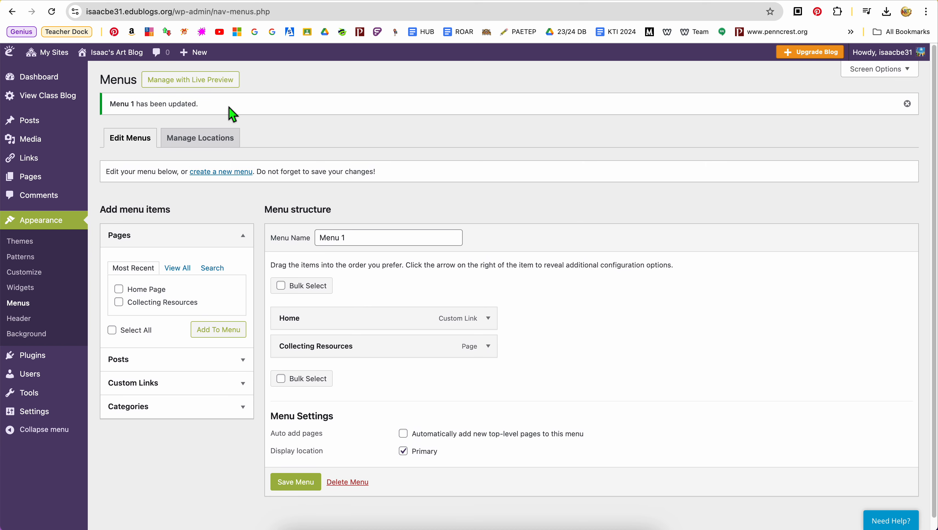
Step: View the live art blog to check the pages note, and return to the blog's dashboard
mouse_move(123, 56)
click(134, 76)
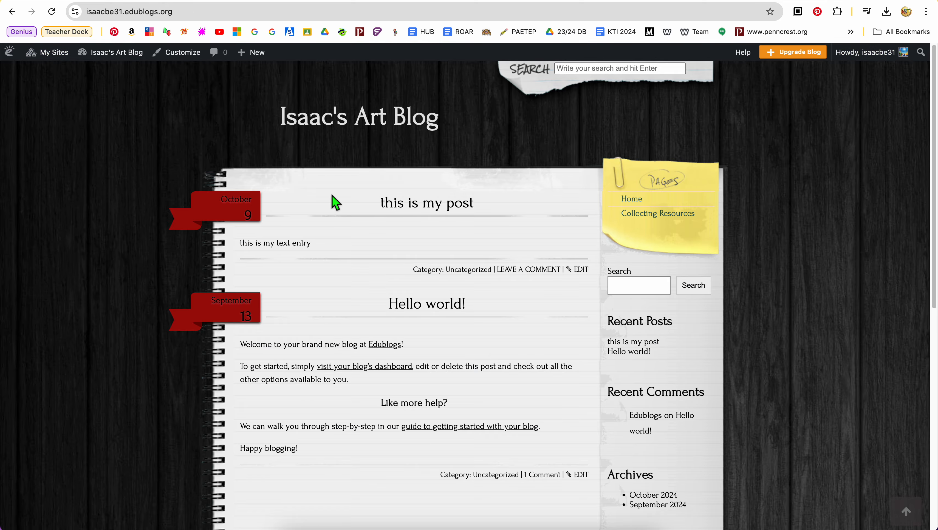
mouse_move(48, 52)
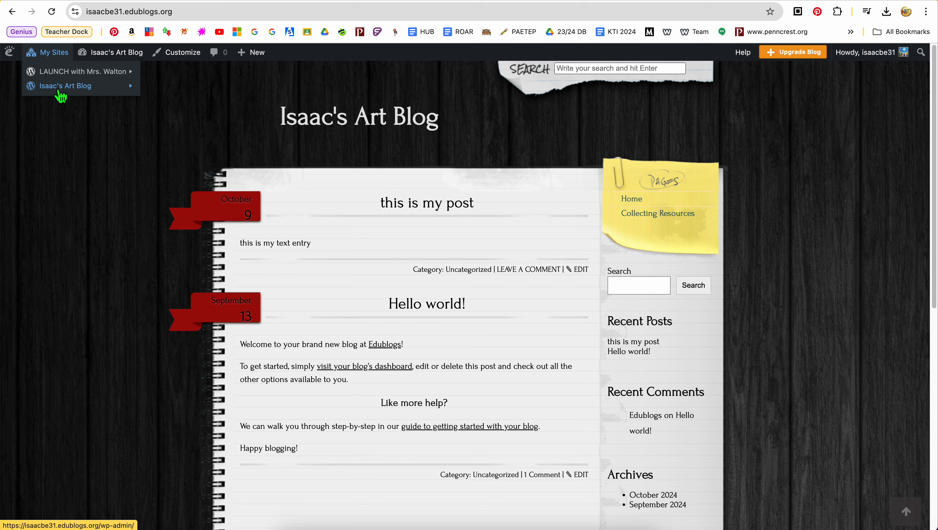
mouse_move(65, 86)
click(166, 89)
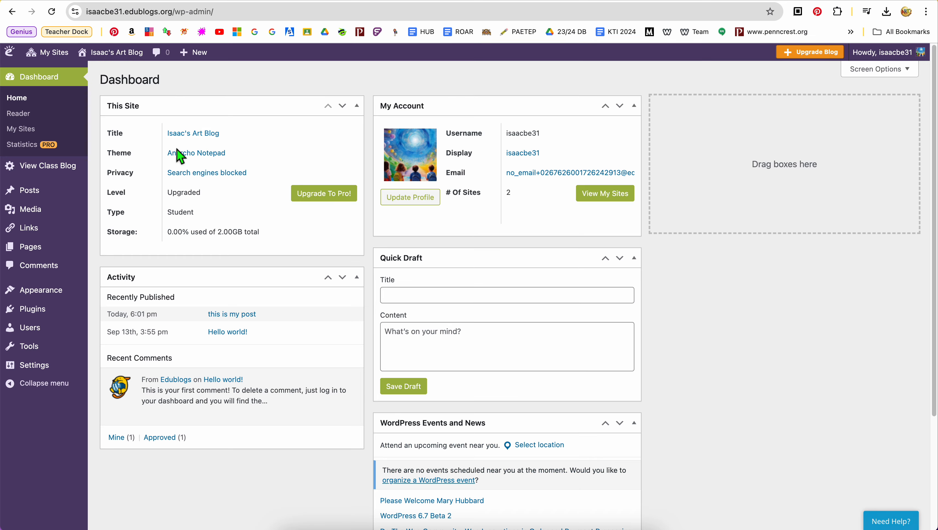
Step: View the Background Image settings for the active theme, and close the customizer without changing anything
mouse_move(59, 297)
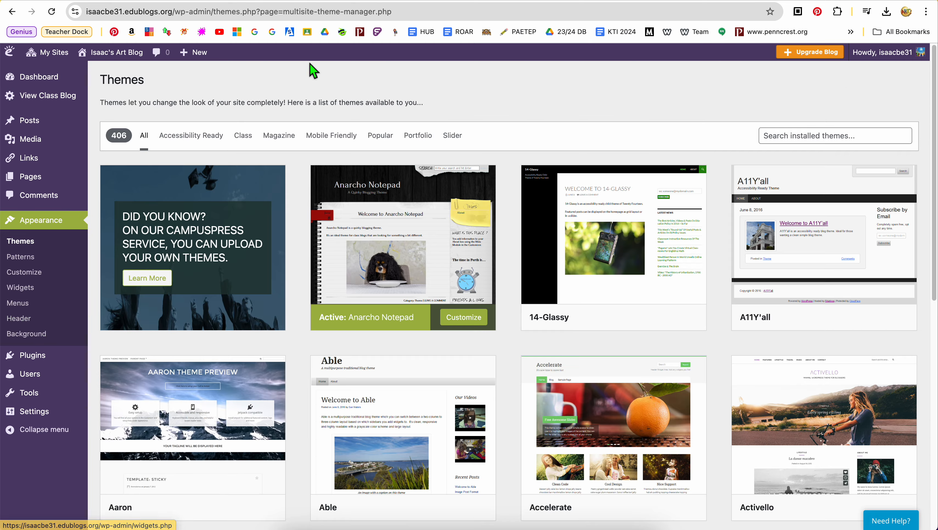
click(33, 334)
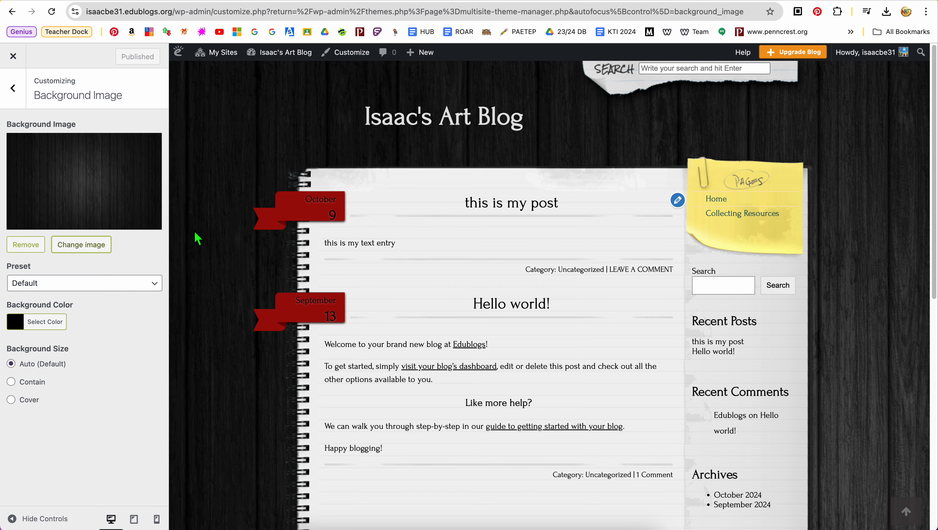
click(21, 63)
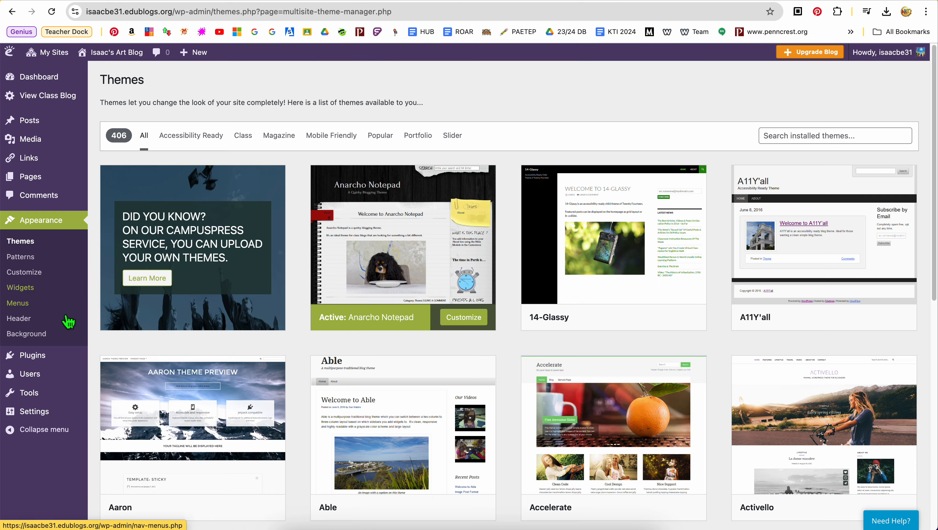
Step: Browse the blog's plugins, looking over the categories and which ones can be activated or are CampusPress only
click(51, 358)
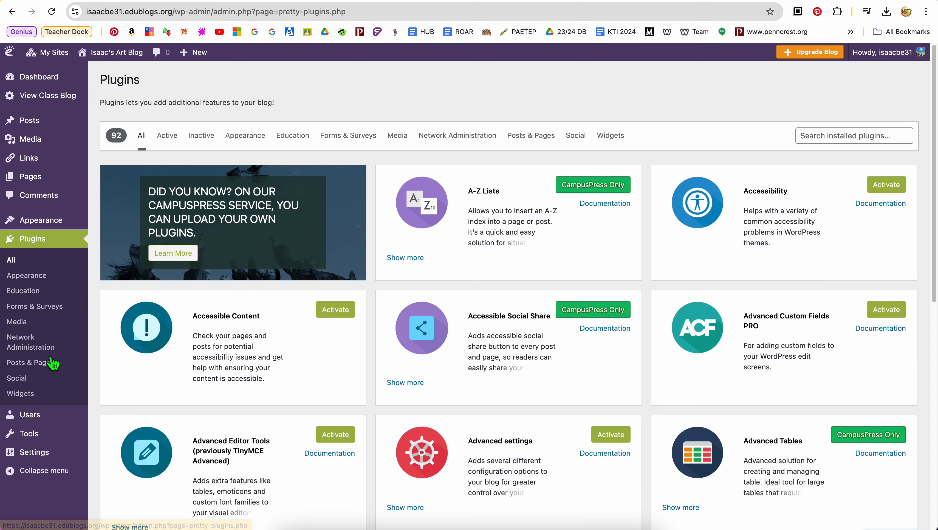
scroll(375, 311, down, 10)
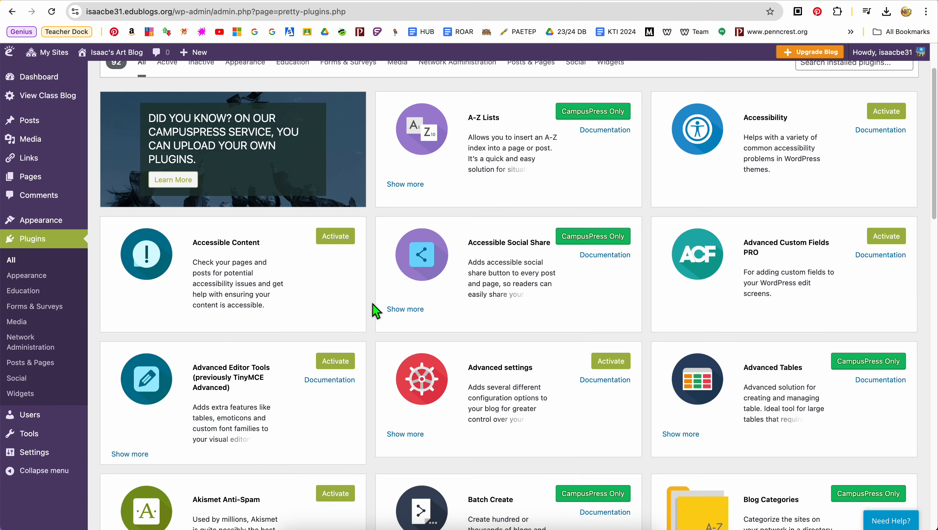
scroll(376, 311, up, 10)
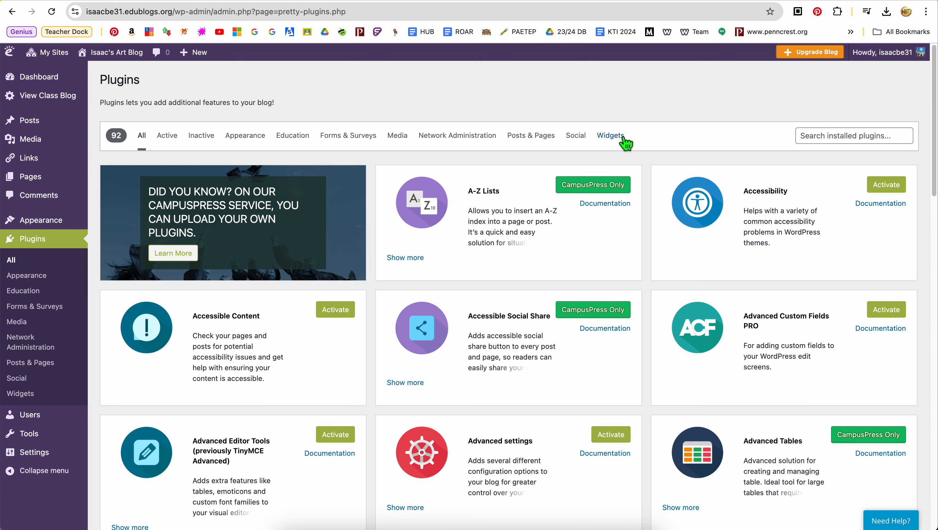
scroll(649, 261, down, 3)
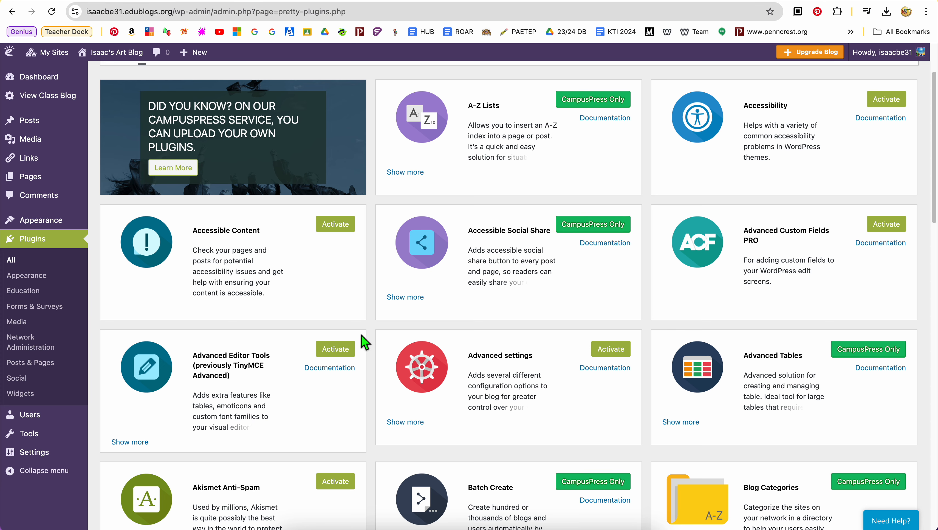
scroll(342, 329, down, 7)
scroll(342, 329, down, 4)
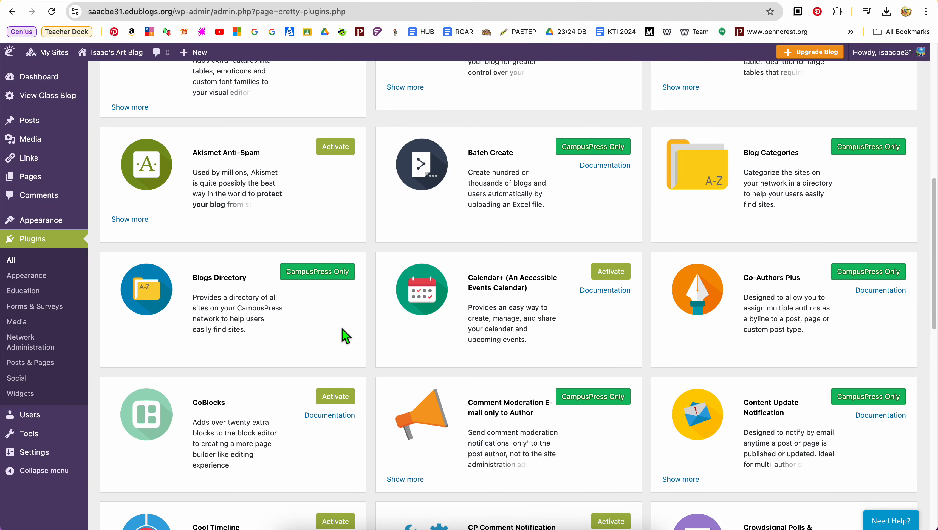
scroll(342, 329, up, 4)
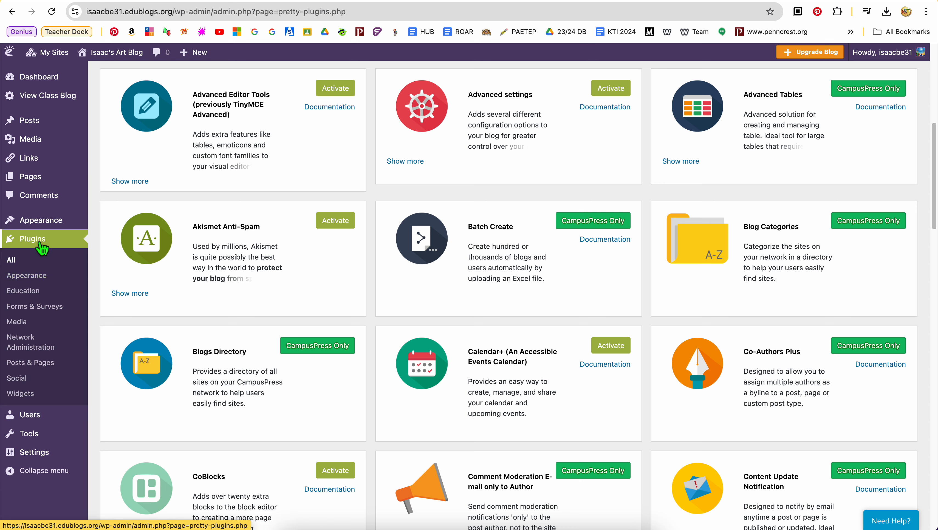
Step: Review the blog's user list with the student and teacher roles, and open the tools section
mouse_move(41, 430)
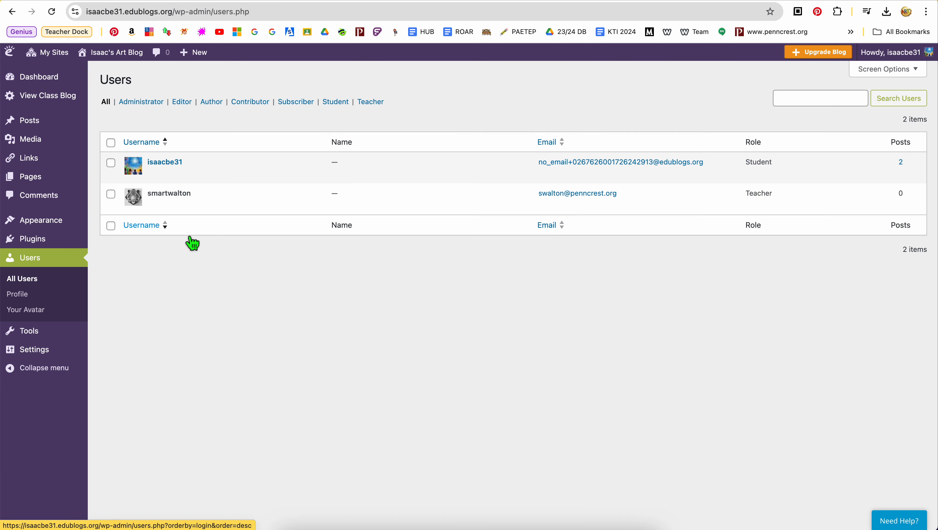
mouse_move(167, 205)
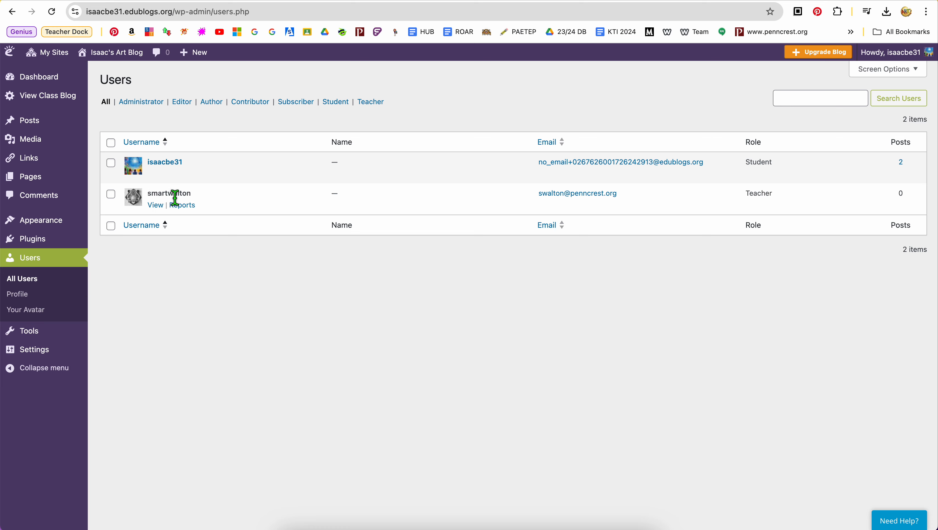
mouse_move(182, 174)
click(42, 336)
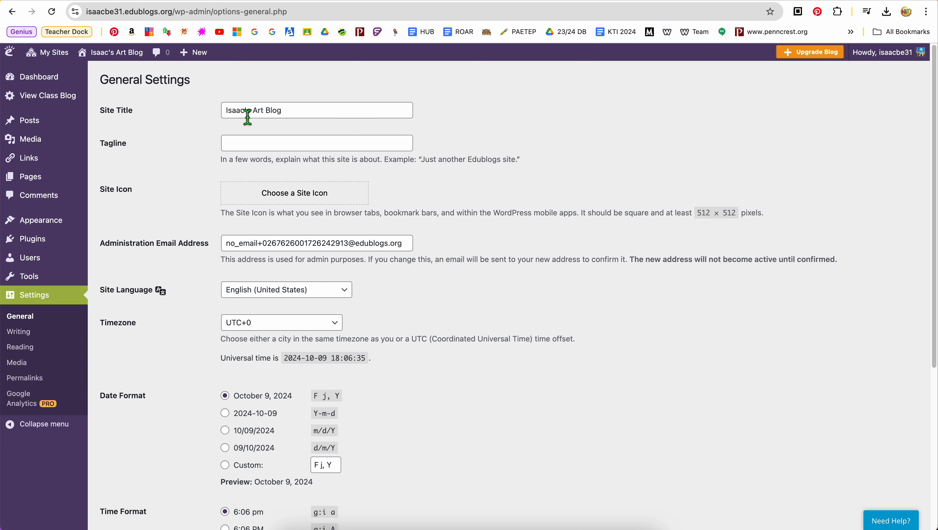
Step: Review the blog's General Settings, including date and time formats, and check the timezone choices, keeping UTC+0
scroll(227, 331, down, 7)
scroll(247, 118, up, 4)
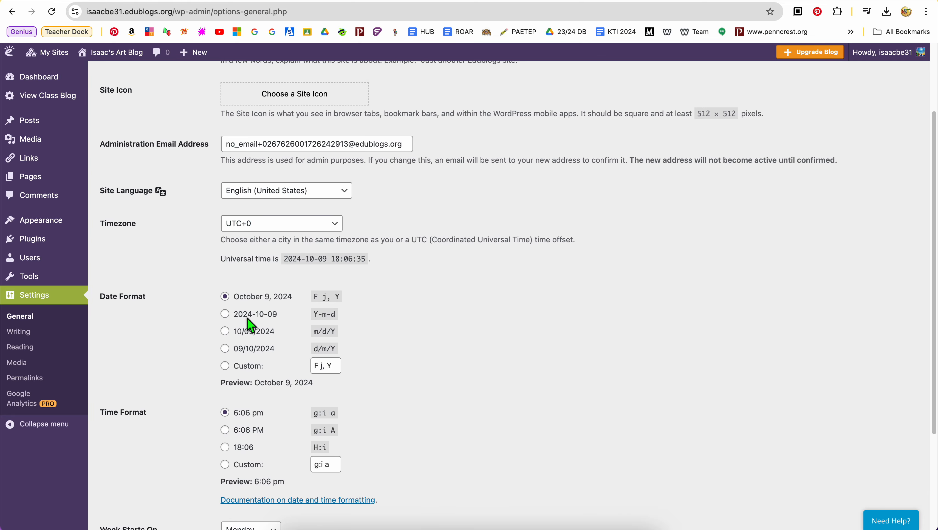
scroll(236, 395, down, 2)
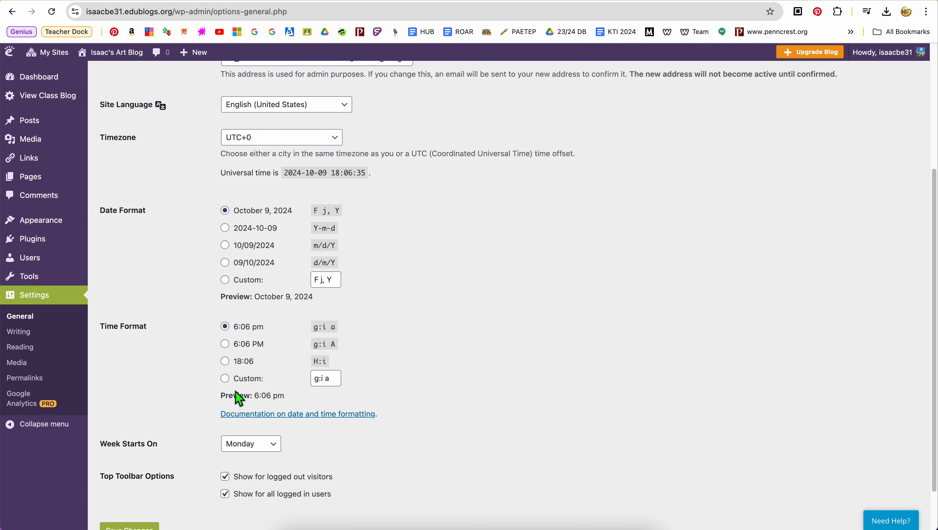
scroll(192, 358, up, 3)
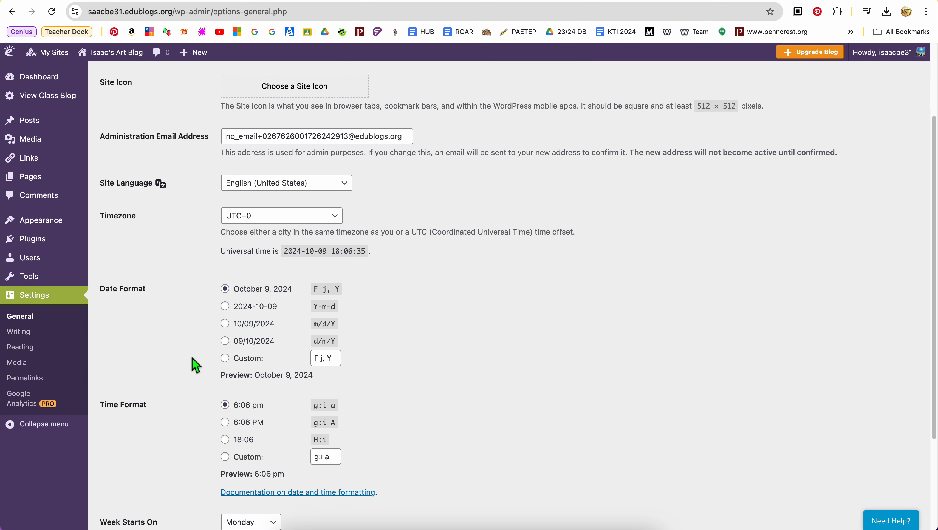
scroll(192, 358, up, 1)
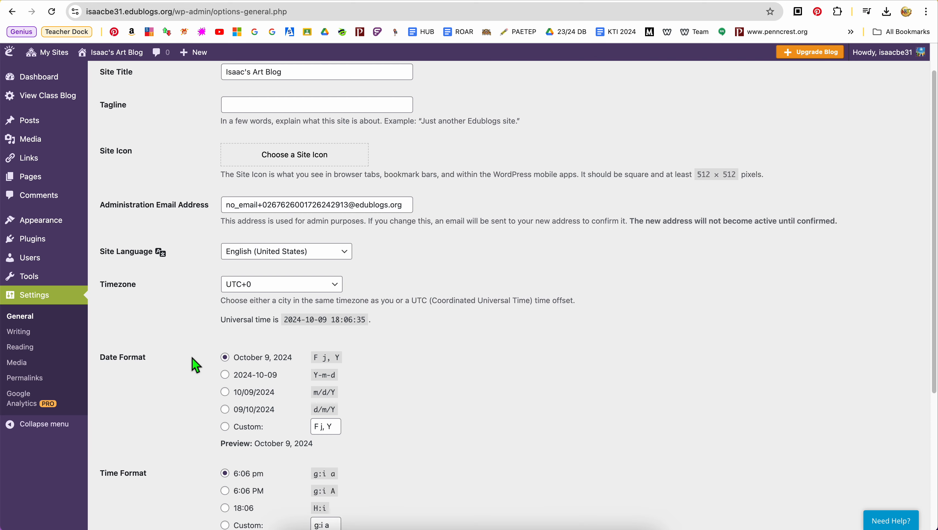
scroll(379, 346, down, 1)
click(339, 253)
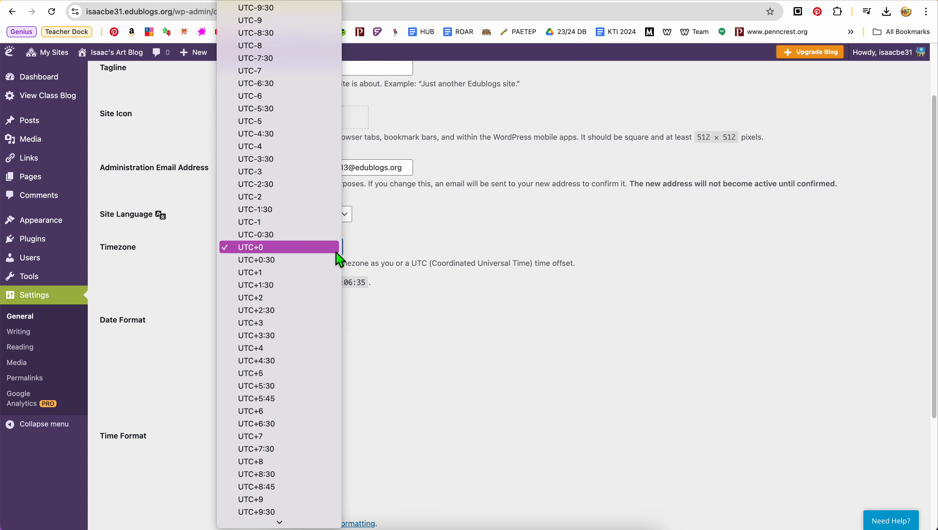
click(335, 252)
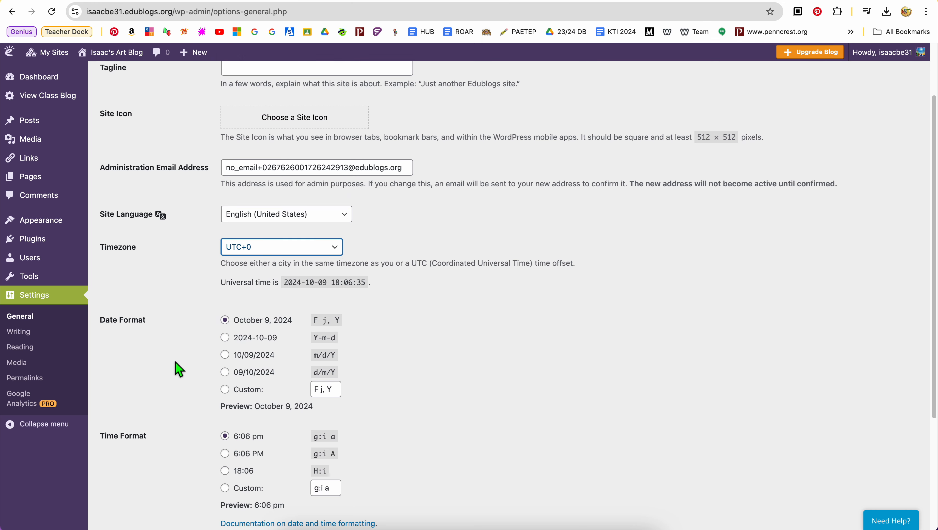
Step: Save the blog's General Settings as they are currently configured
scroll(176, 362, down, 2)
scroll(176, 363, down, 4)
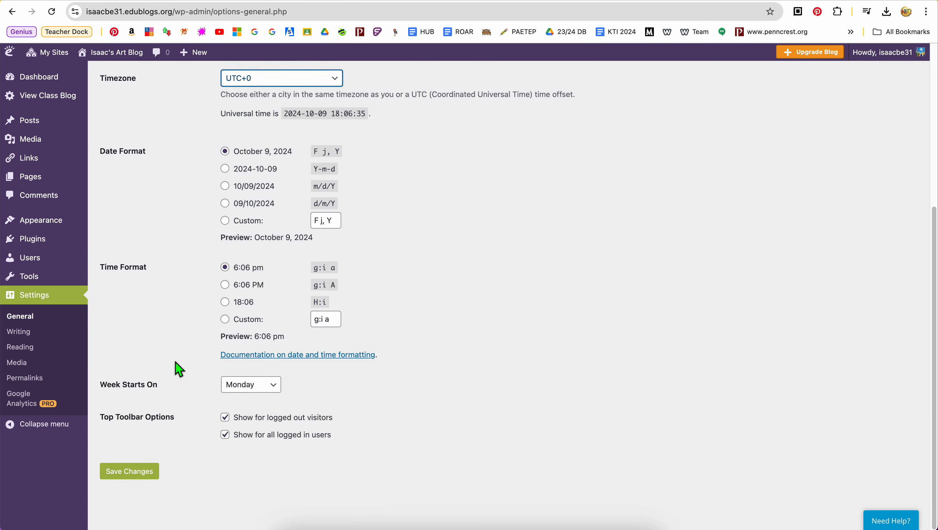
click(153, 482)
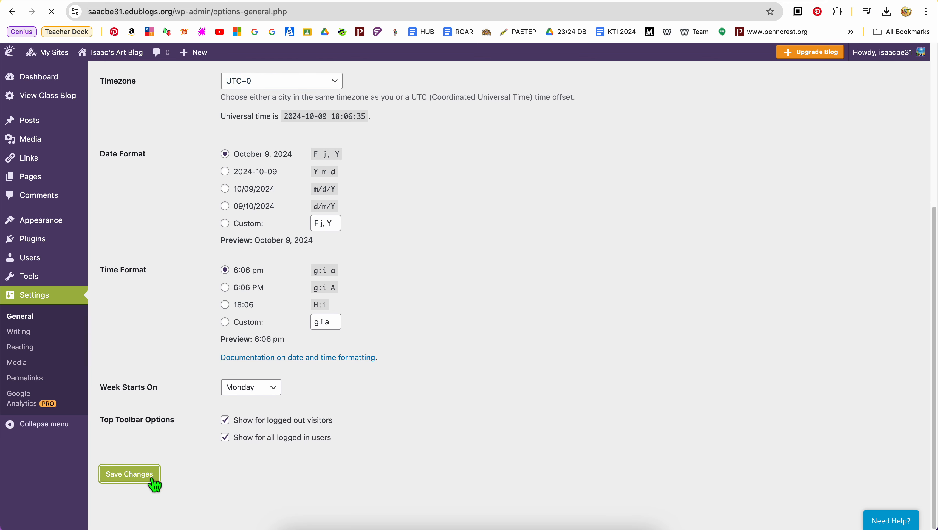
Step: Collapse the dashboard's navigation menu to icons only, and expand it back to full width
click(23, 427)
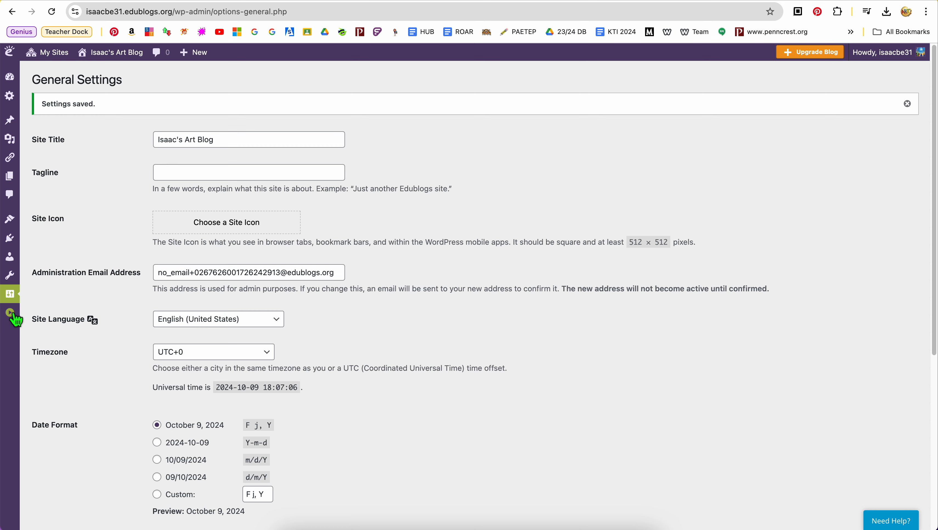
click(11, 313)
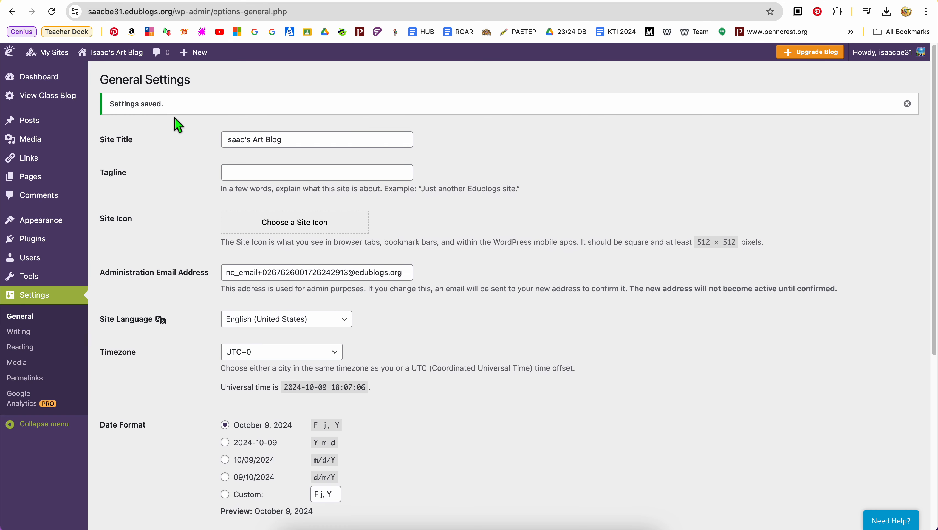
Step: Start a blank new post, and leave the editor for the list of all posts without writing anything
click(200, 64)
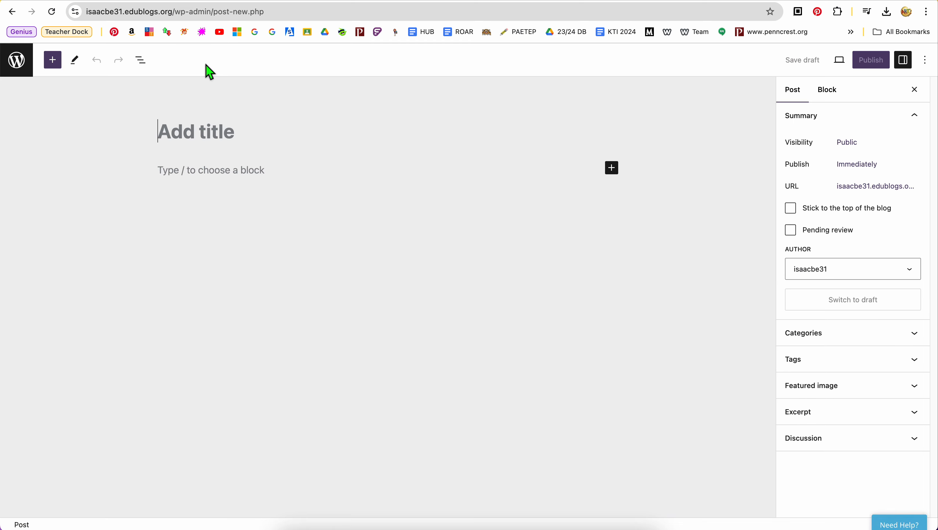
click(20, 63)
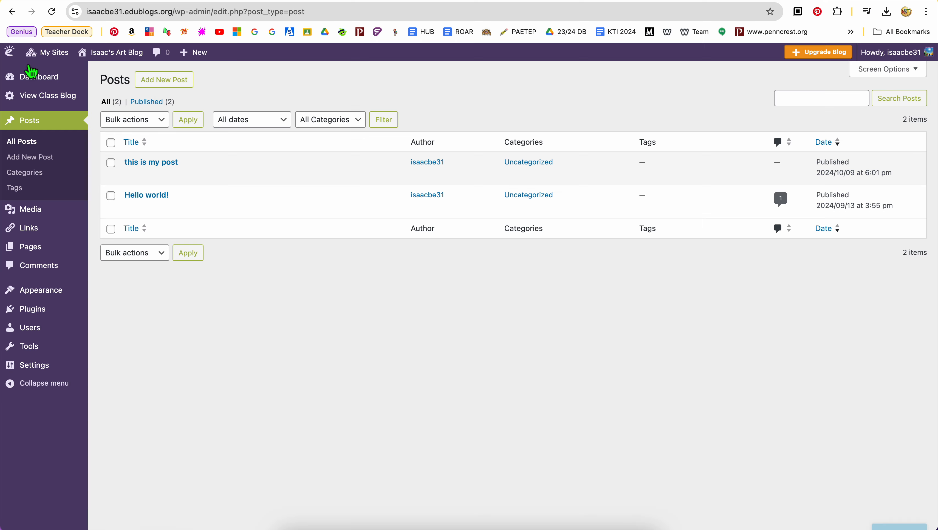
Step: Show the account options for editing the profile and logging out
mouse_move(199, 62)
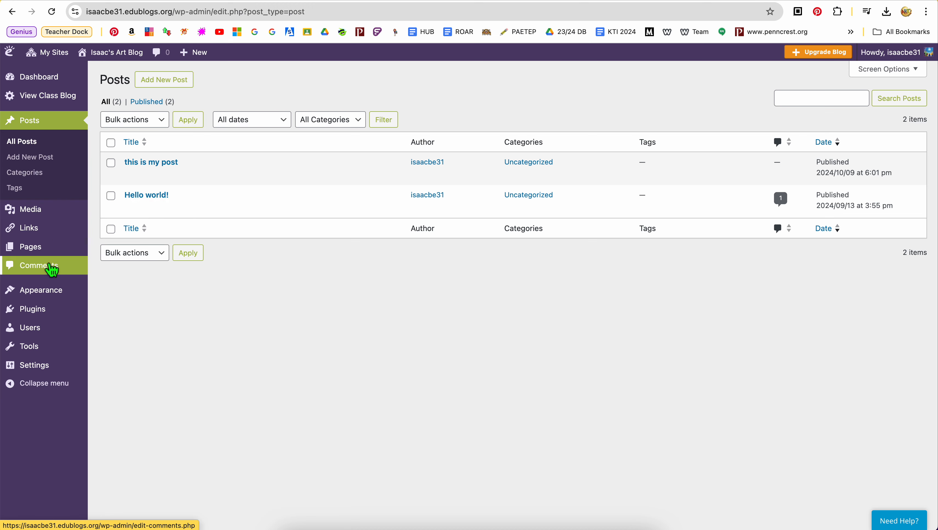
mouse_move(50, 254)
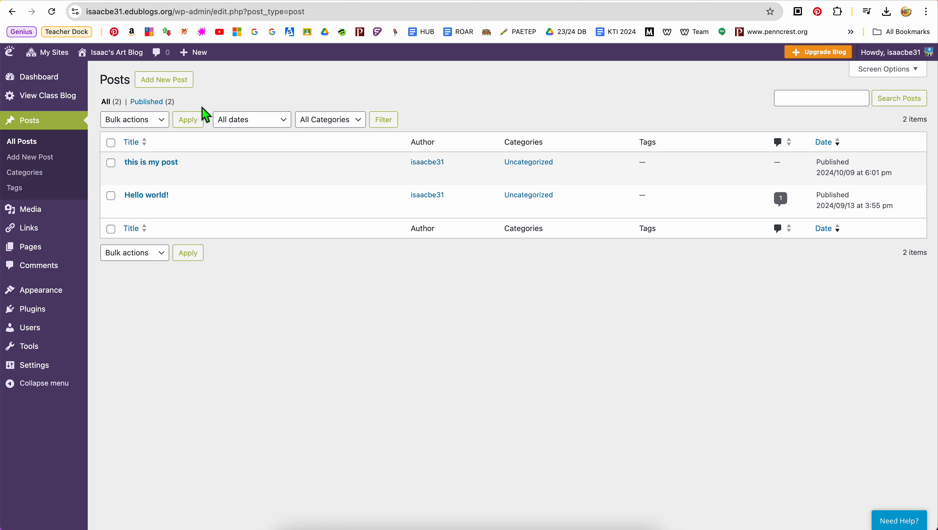
mouse_move(898, 54)
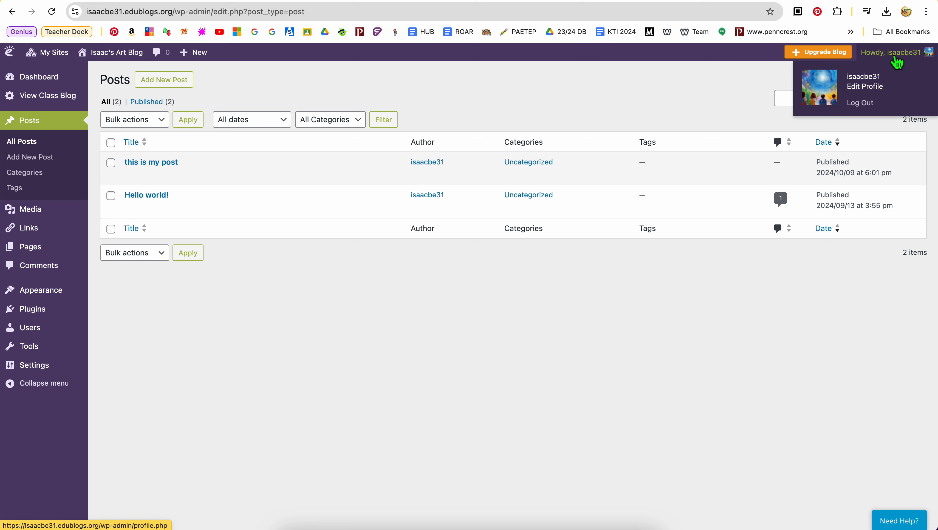